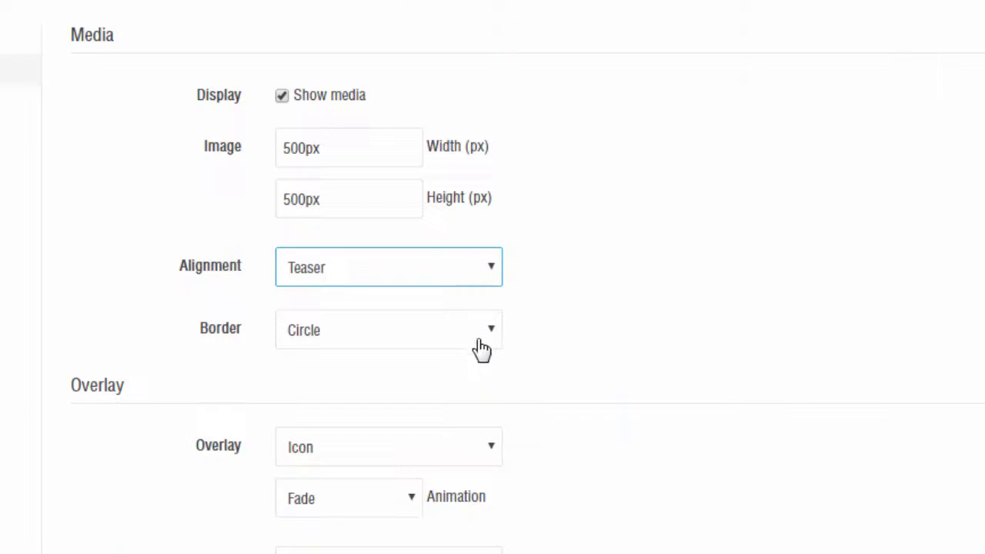
# - Change the widget's image Border setting from Circle to None
pyautogui.click(475, 337)
pyautogui.click(442, 360)
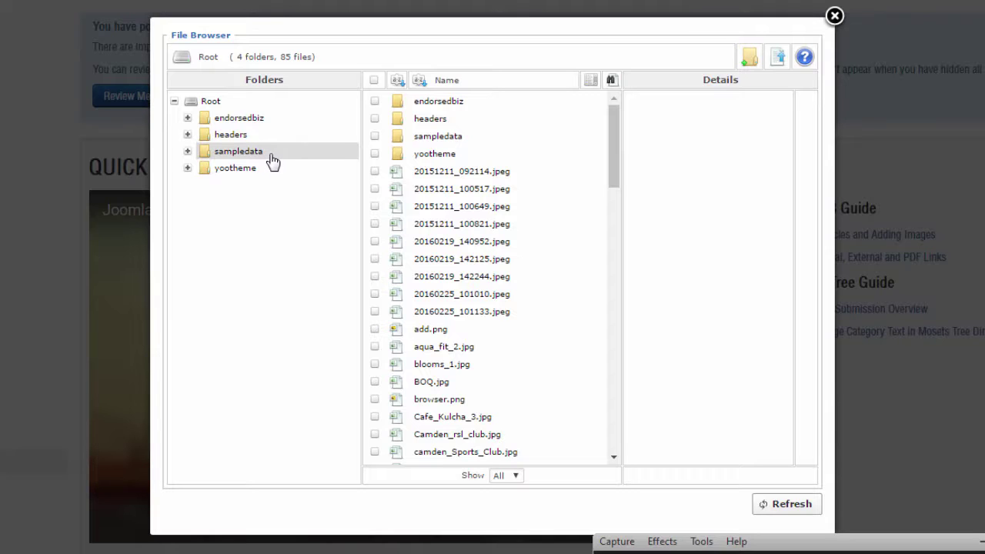
# - Expand sampledata › parks and show the 8 images in the animals folder
pyautogui.click(272, 159)
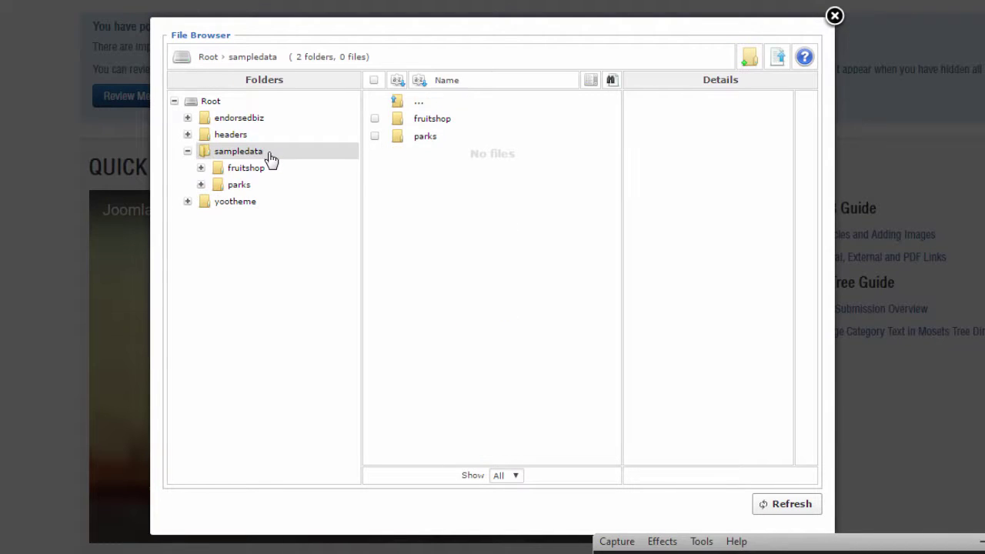
pyautogui.click(259, 192)
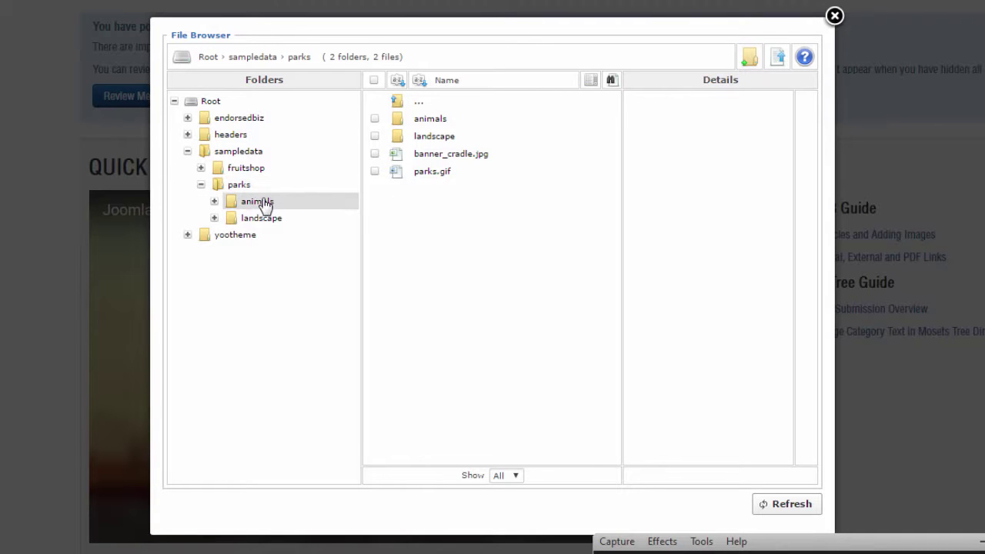
pyautogui.click(271, 206)
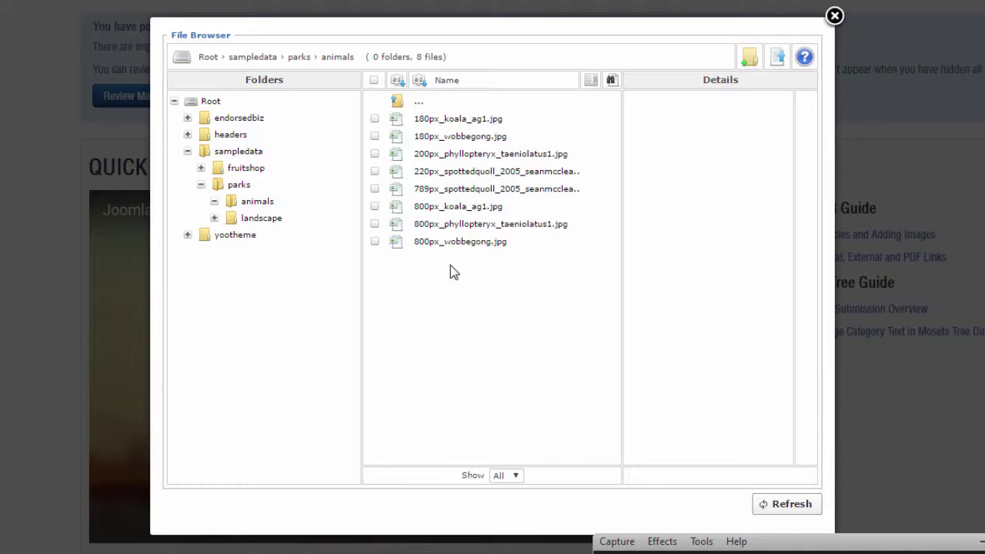
# - Bring up the Upload dialog for the animals folder and close it without uploading
pyautogui.click(778, 60)
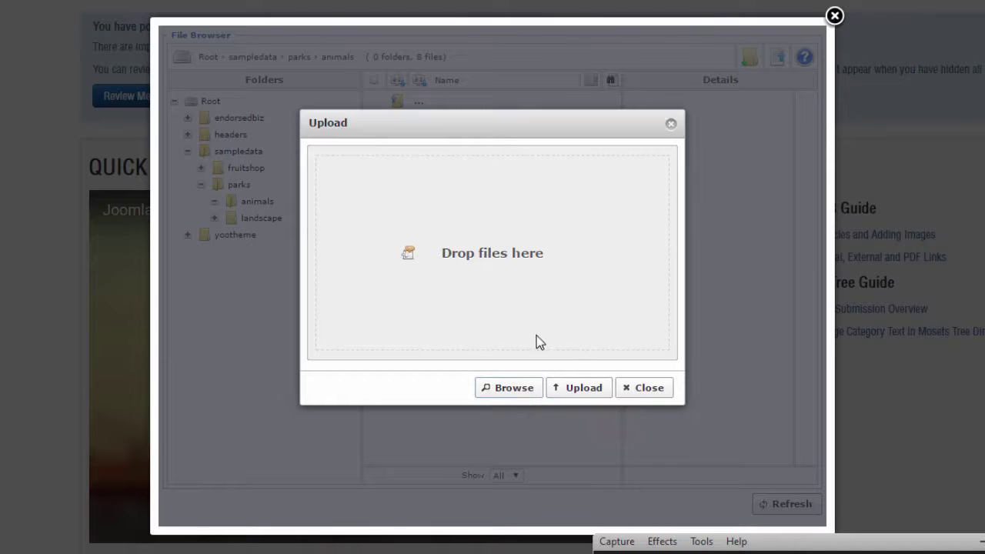
pyautogui.click(651, 394)
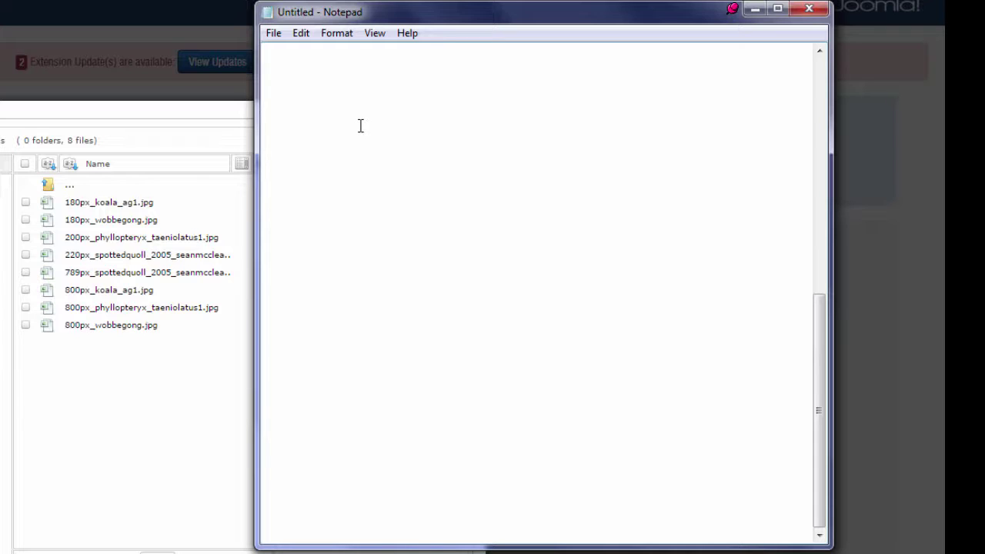
# - Type the path images/sampledata/parks/animals into the blank Notepad page
pyautogui.write('images/sampledat')
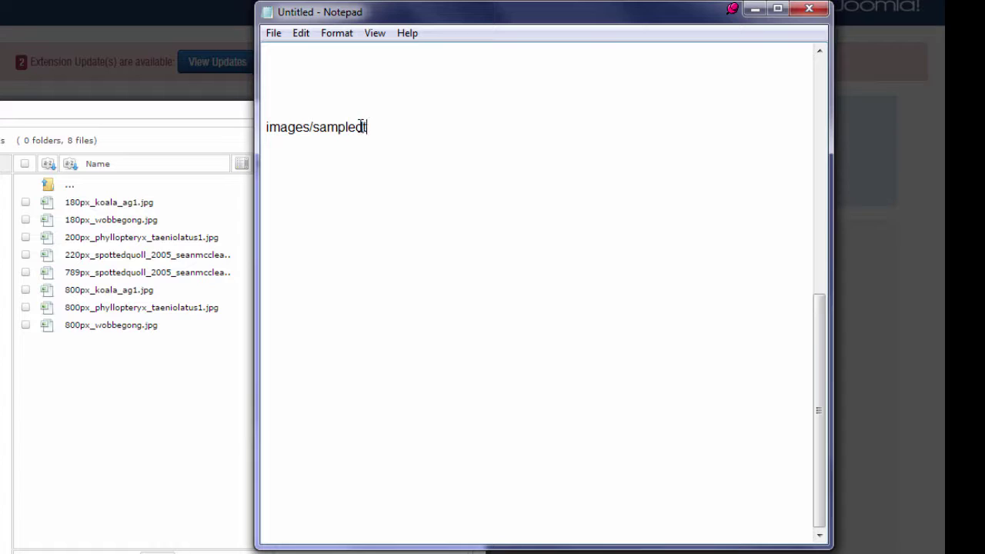
pyautogui.write('a/parks/animals')
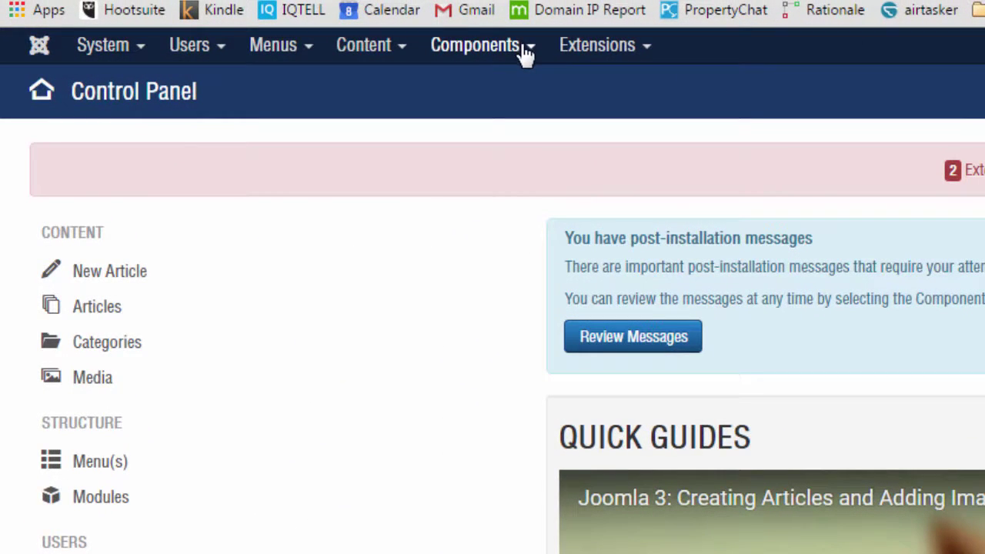
# - Go to Components › Widgetkit to list the 7 existing widgets
pyautogui.click(525, 54)
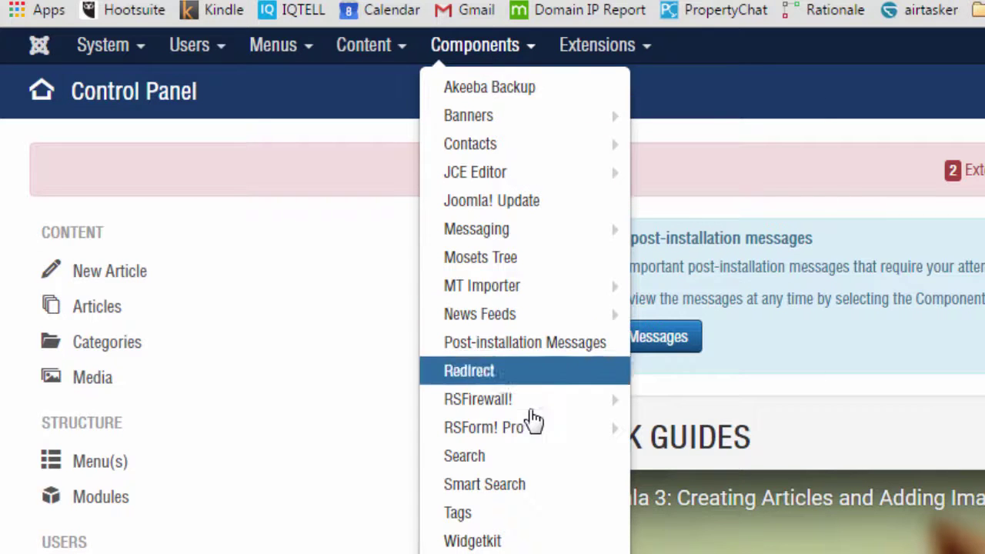
pyautogui.click(533, 542)
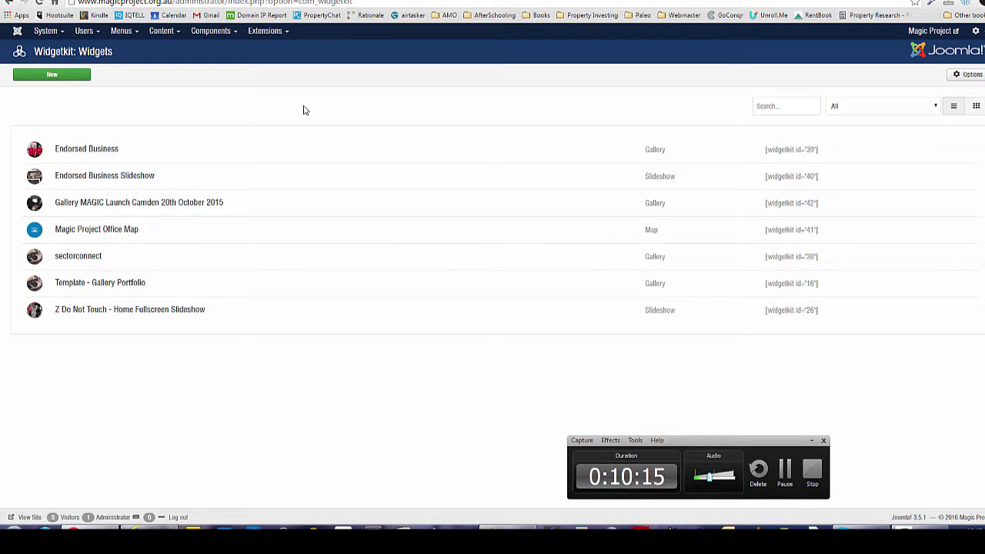
# - Create a new Widgetkit widget of the Grid type with Folder as its content source
pyautogui.click(77, 75)
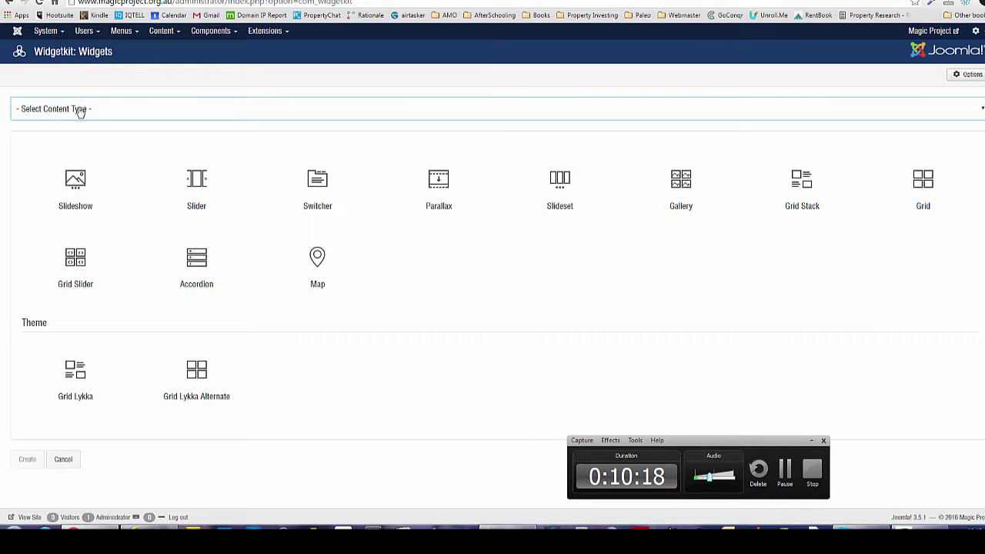
pyautogui.click(952, 114)
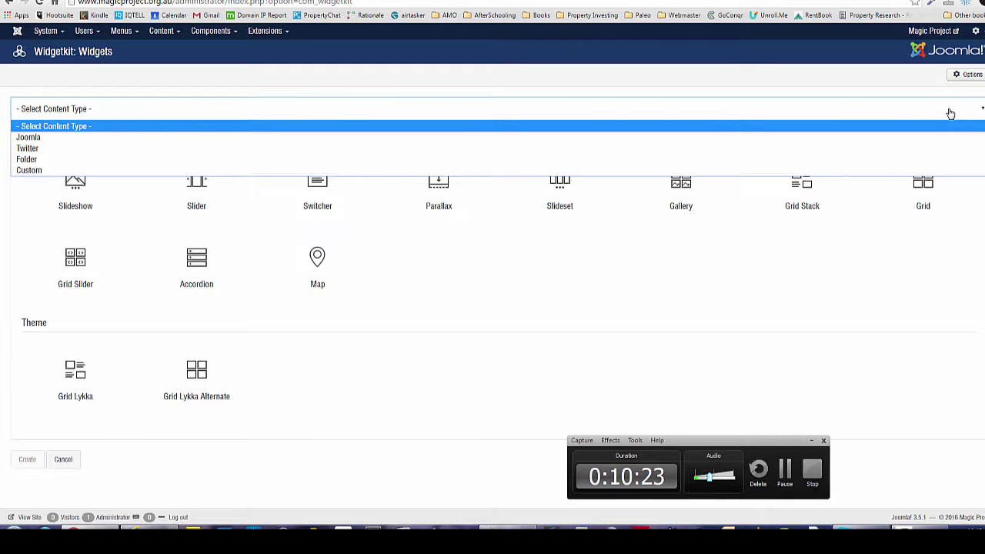
pyautogui.click(78, 160)
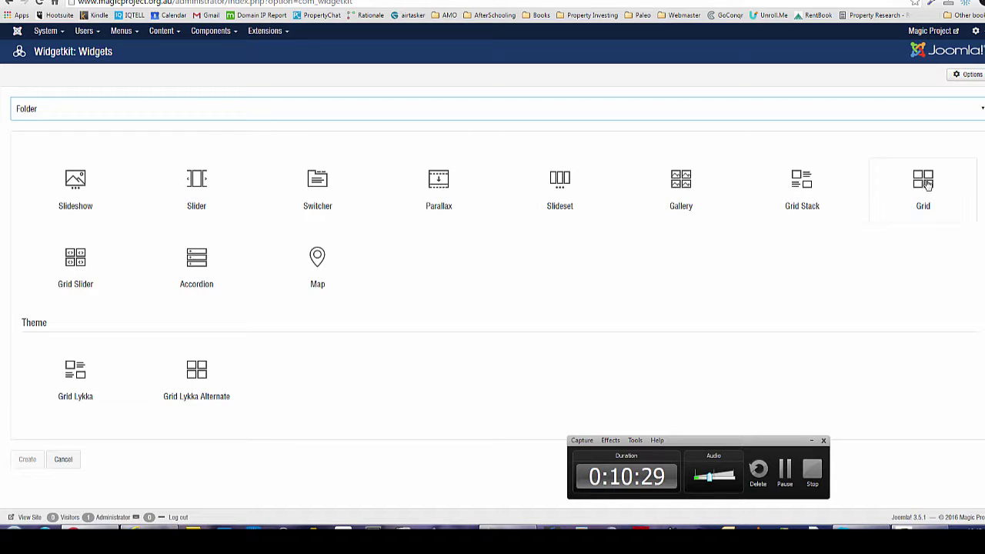
pyautogui.click(927, 182)
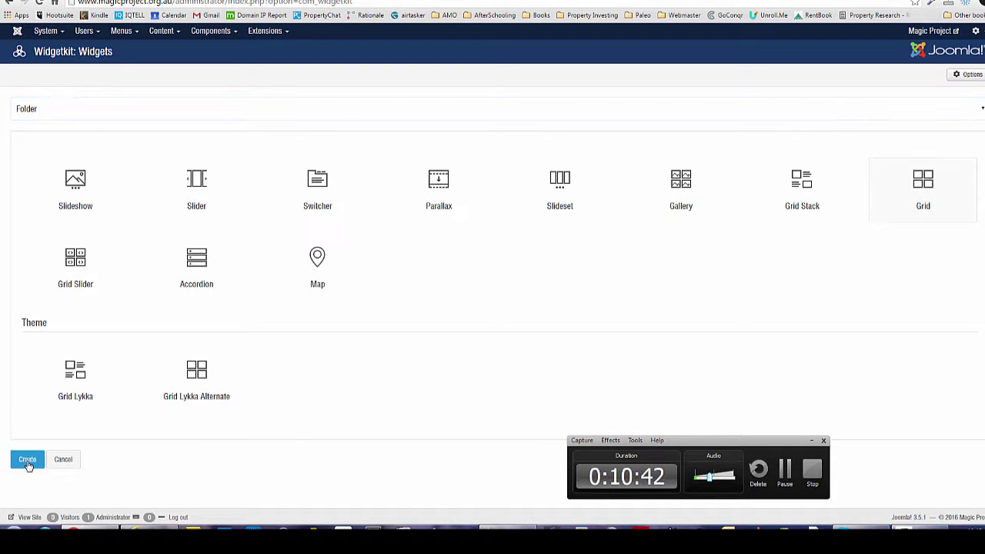
pyautogui.click(28, 462)
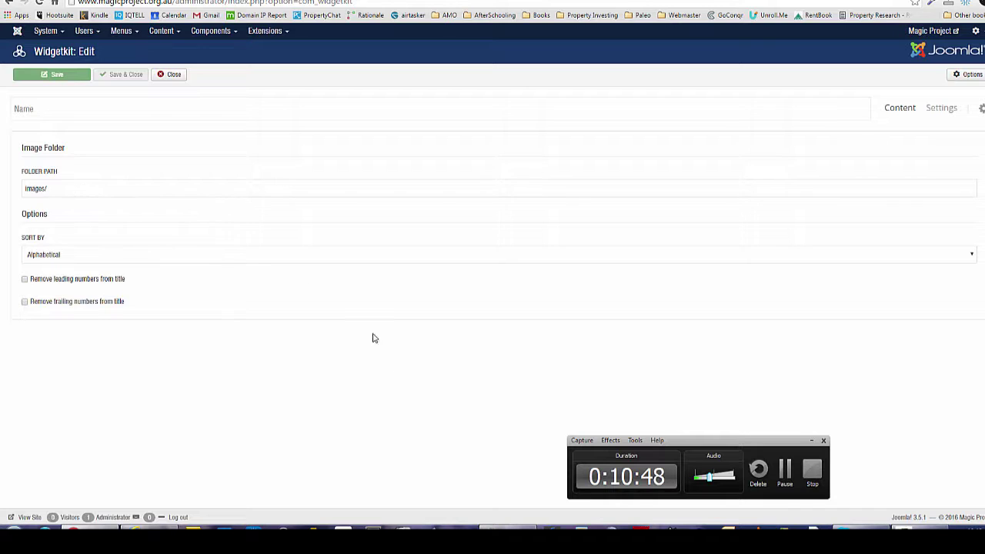
# - Paste sampledata/parks/animals from Notepad so Folder Path reads images/sampledata/parks/animals
pyautogui.click(507, 530)
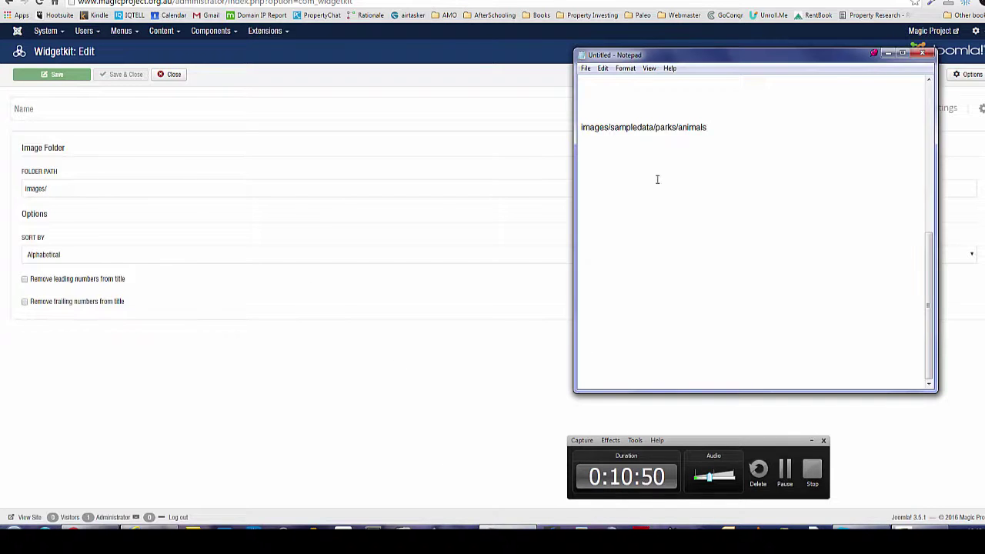
pyautogui.moveTo(608, 127); pyautogui.dragTo(751, 128)
pyautogui.hotkey('ctrl', 'c')
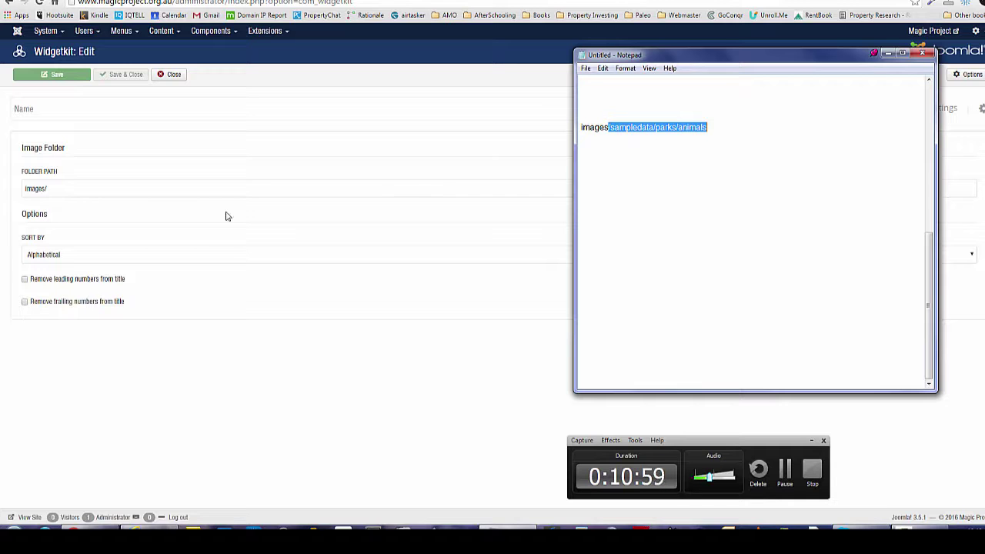
pyautogui.moveTo(60, 188); pyautogui.dragTo(45, 188)
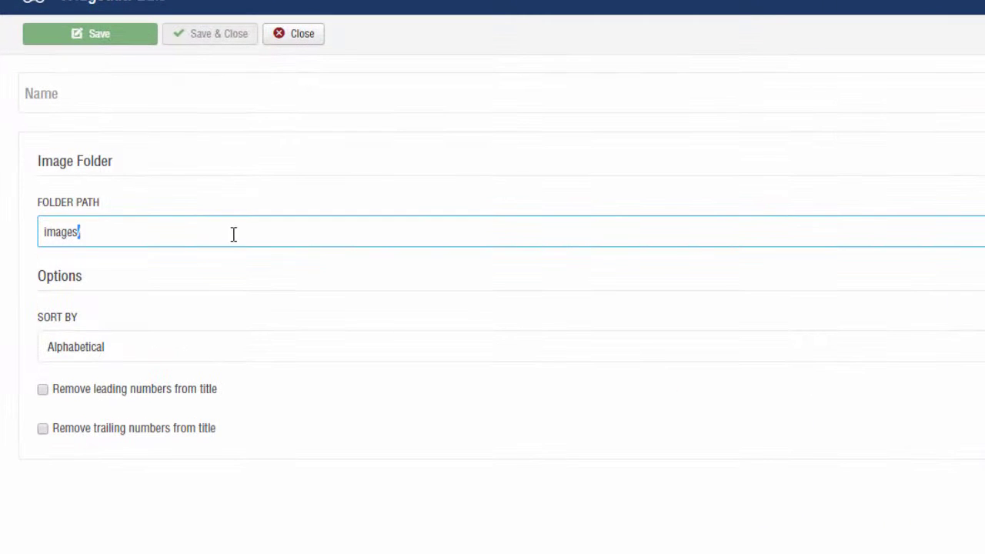
pyautogui.hotkey('ctrl', 'v')
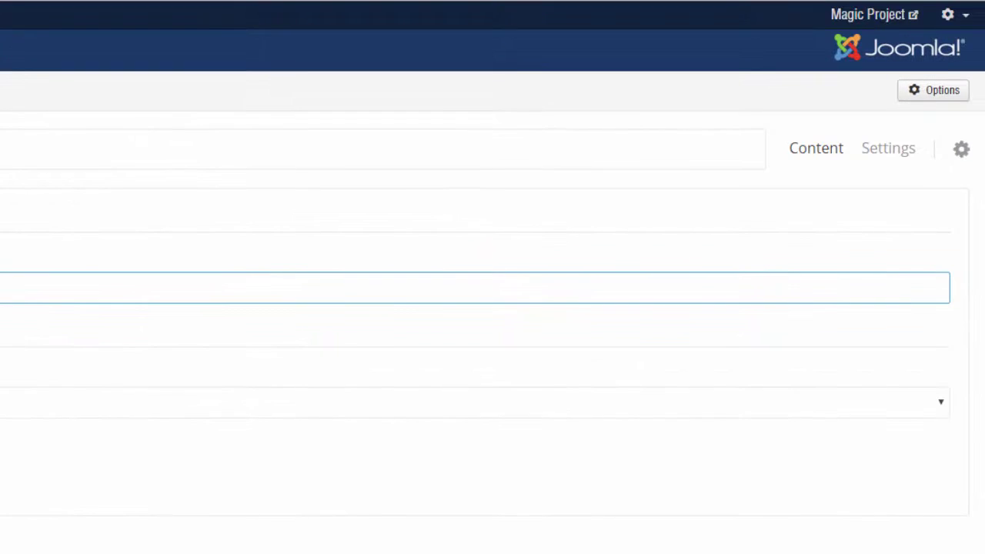
# - Name the grid widget 'Test Layout' in its Settings
pyautogui.click(876, 149)
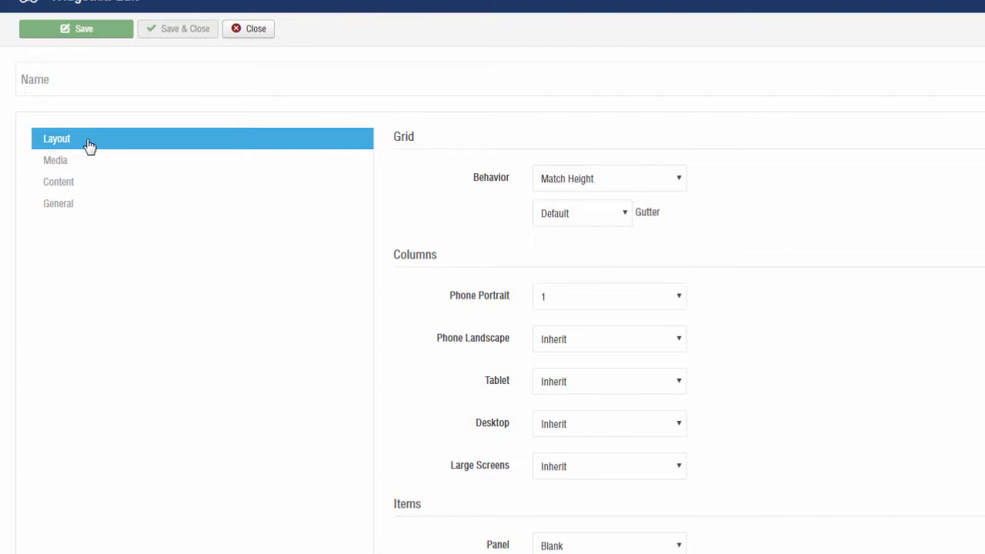
pyautogui.click(61, 78)
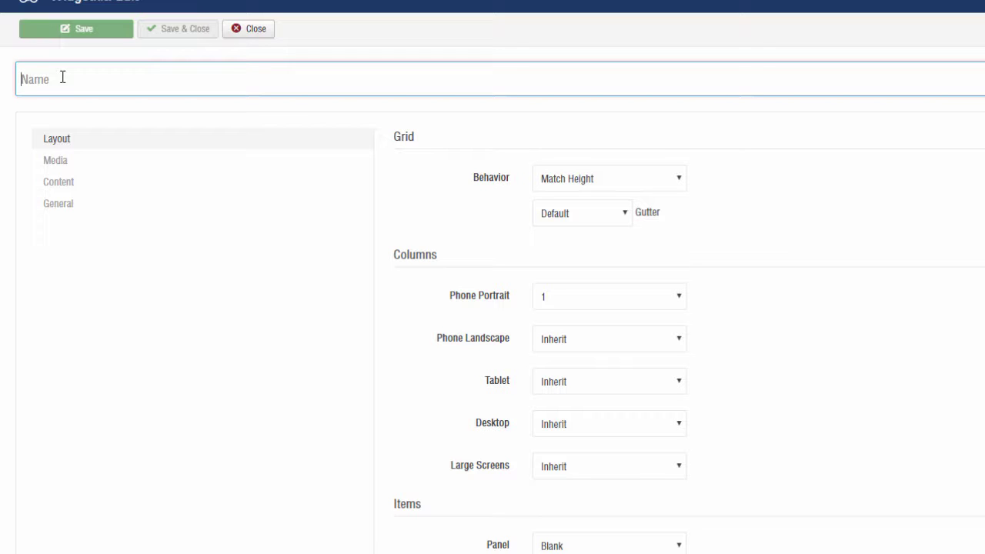
pyautogui.write('Tes')
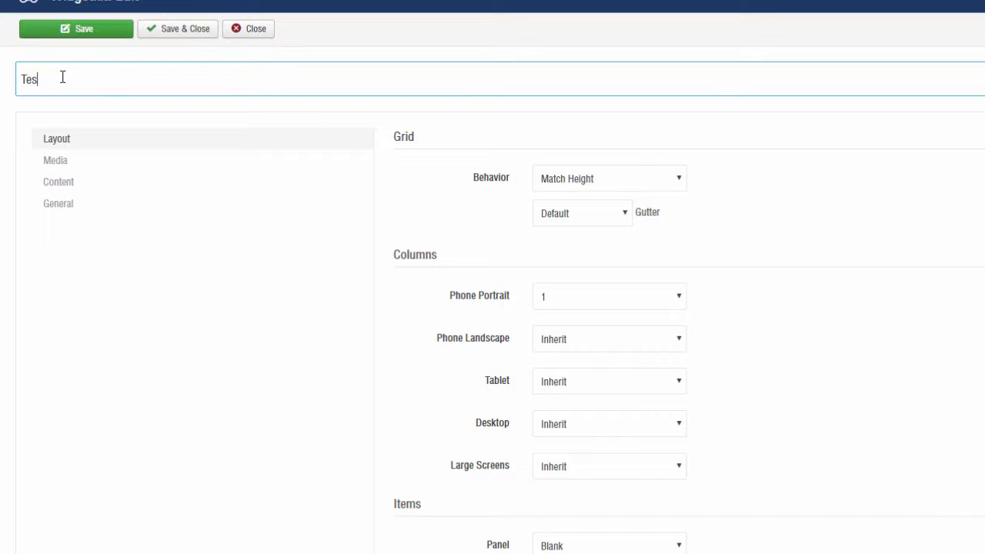
pyautogui.write('t Layout')
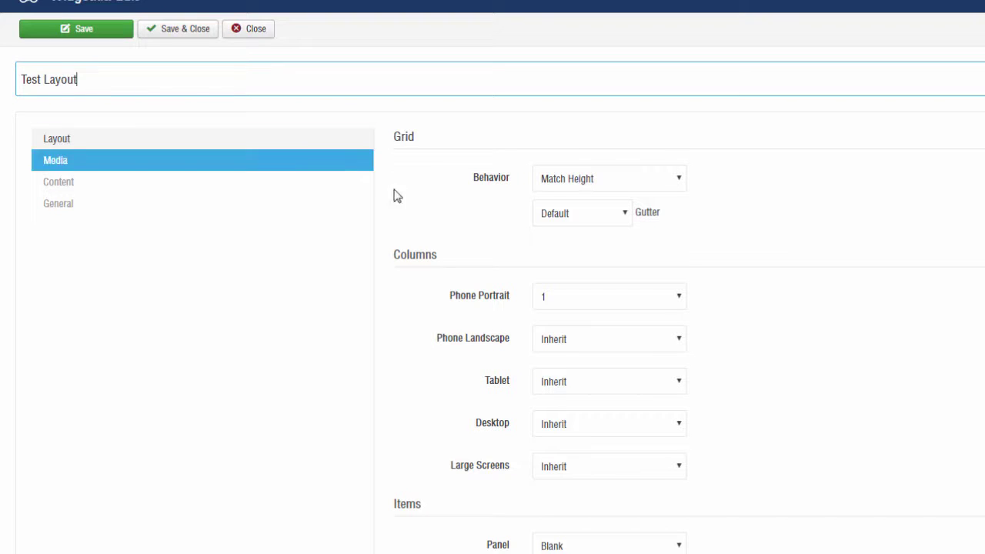
# - Switch grid behaviour to Dynamic Grid and change the gutter from 20 to 5px
pyautogui.click(681, 185)
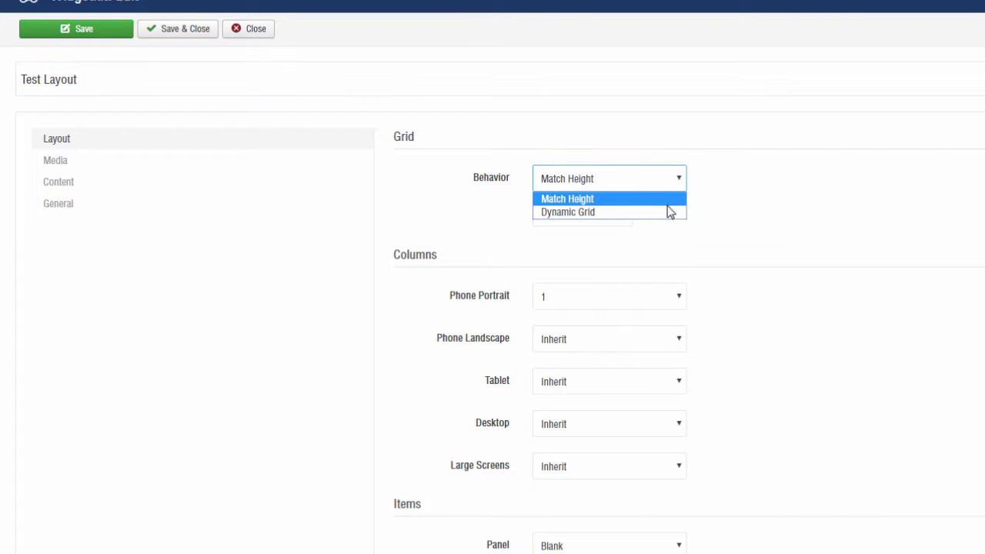
pyautogui.click(667, 214)
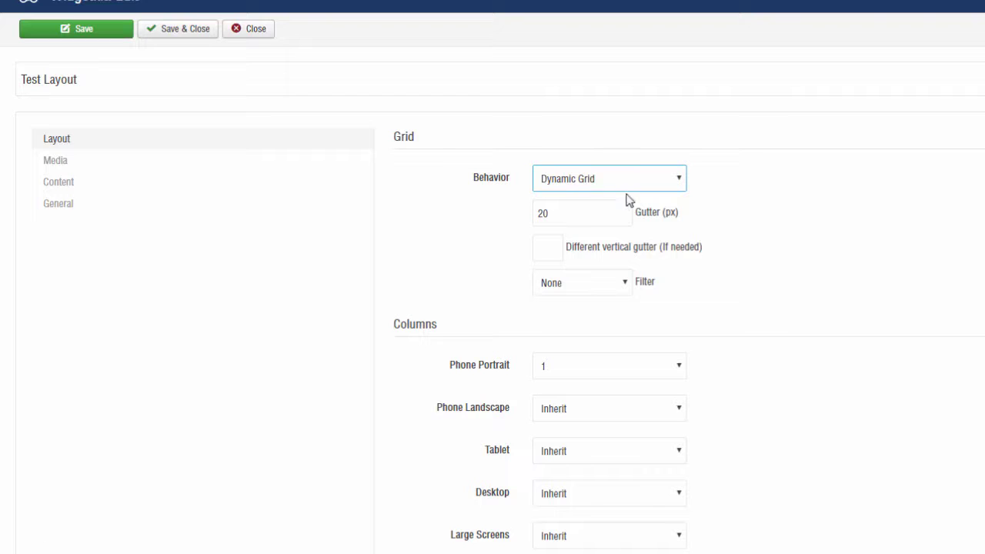
pyautogui.doubleClick(547, 213)
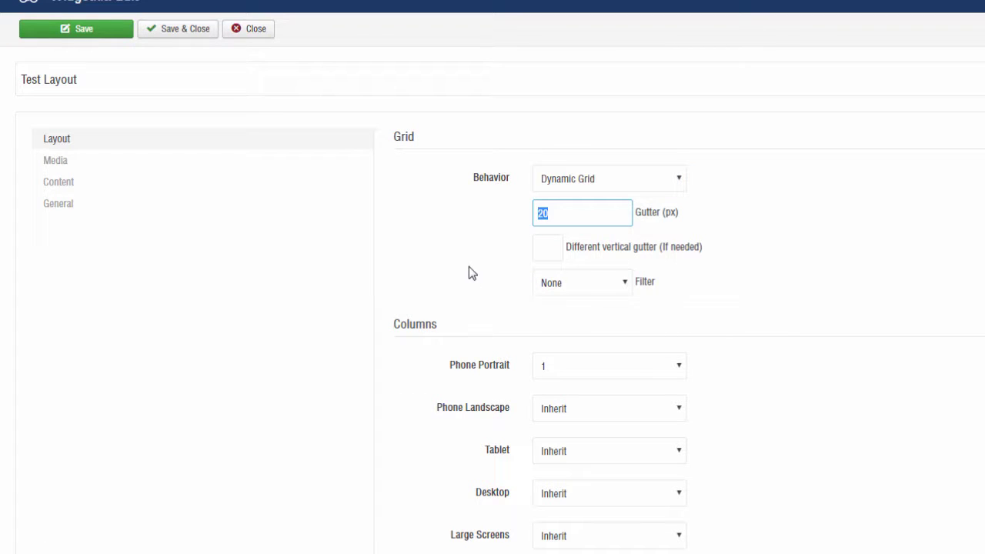
pyautogui.write('5')
pyautogui.press('BackSpace')
pyautogui.write('0')
pyautogui.moveTo(549, 222); pyautogui.dragTo(526, 220)
pyautogui.write('5')
# - Enter 5px as the vertical gutter and bring up the Desktop column choices
pyautogui.click(547, 250)
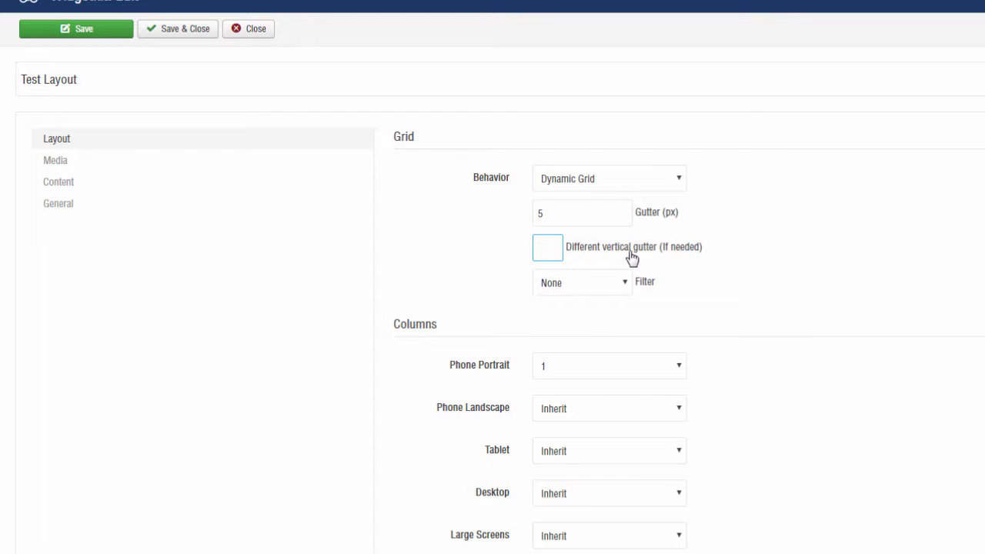
pyautogui.write('5')
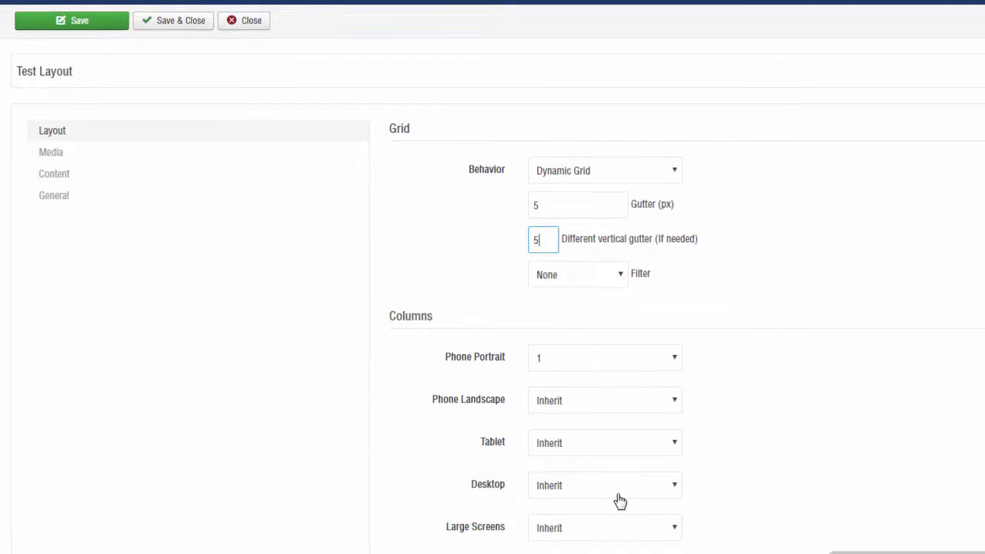
pyautogui.click(678, 495)
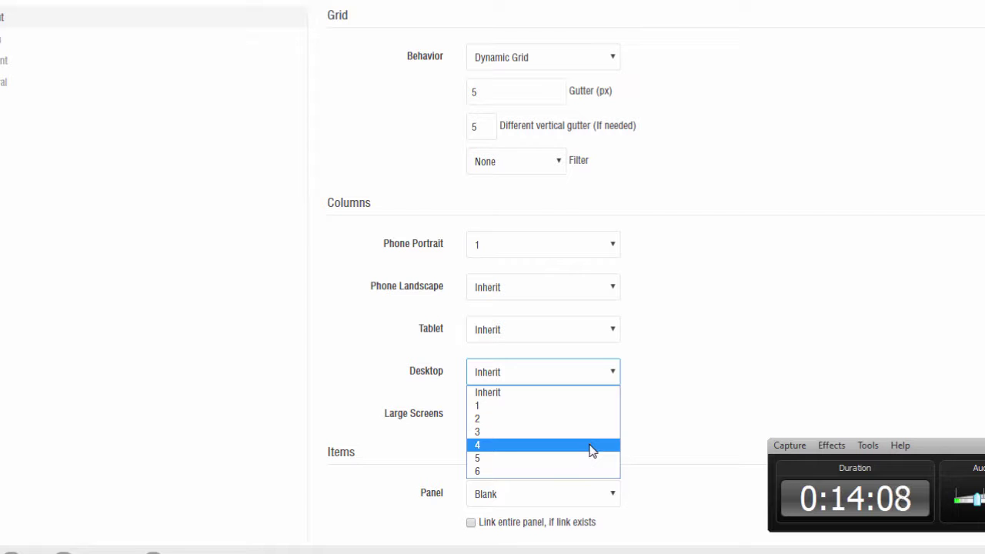
# - Set 3 desktop columns, save, and select the Test Layout shortcode [widgetkit id="46"]
pyautogui.click(587, 437)
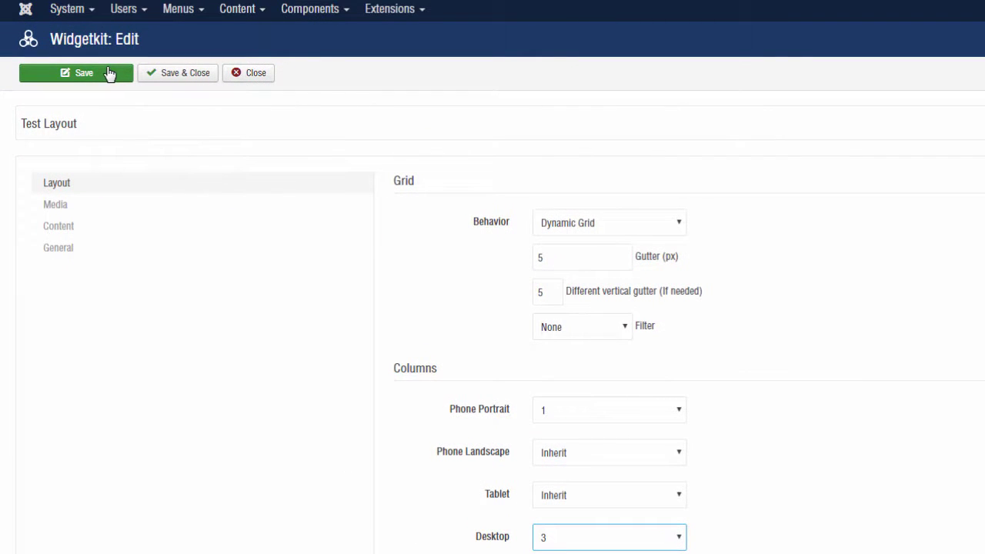
pyautogui.click(108, 72)
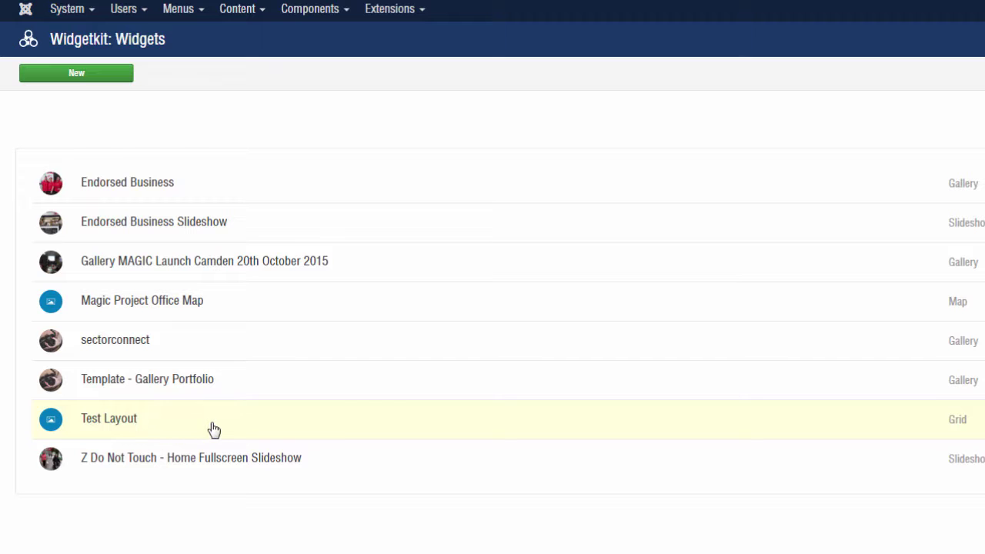
pyautogui.moveTo(883, 354); pyautogui.dragTo(946, 355)
pyautogui.hotkey('ctrl', 'c')
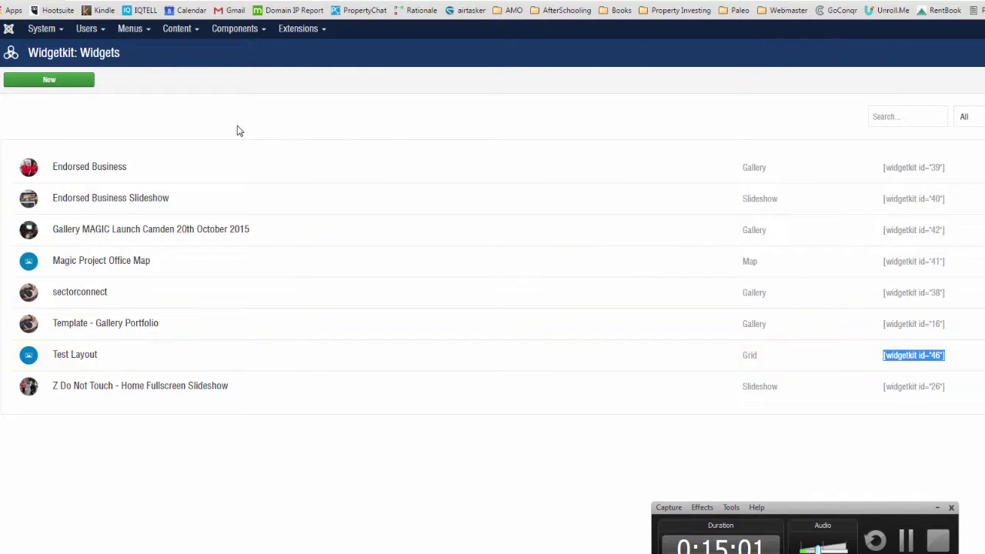
# - Open the About Us article from the Content > Articles list for editing
pyautogui.click(186, 35)
pyautogui.click(183, 54)
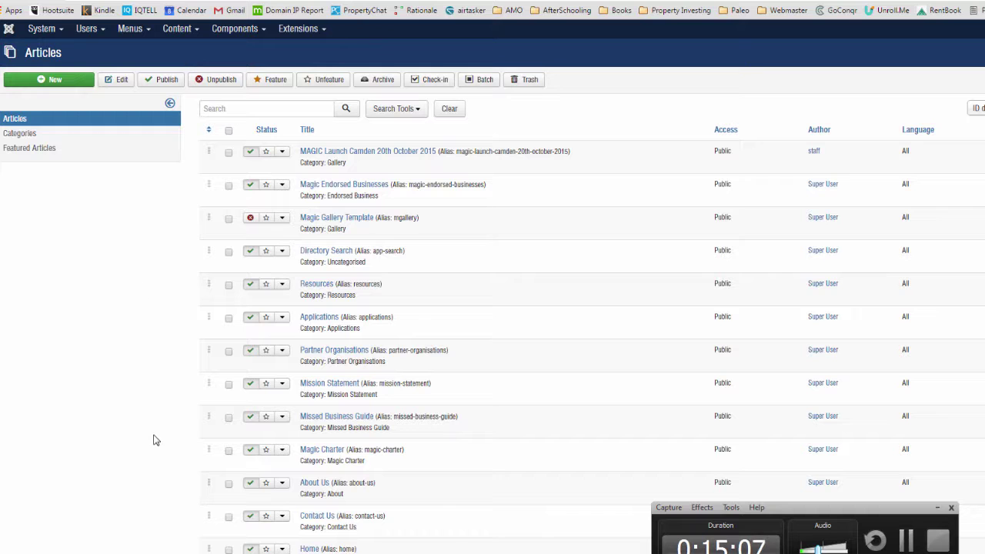
pyautogui.click(316, 483)
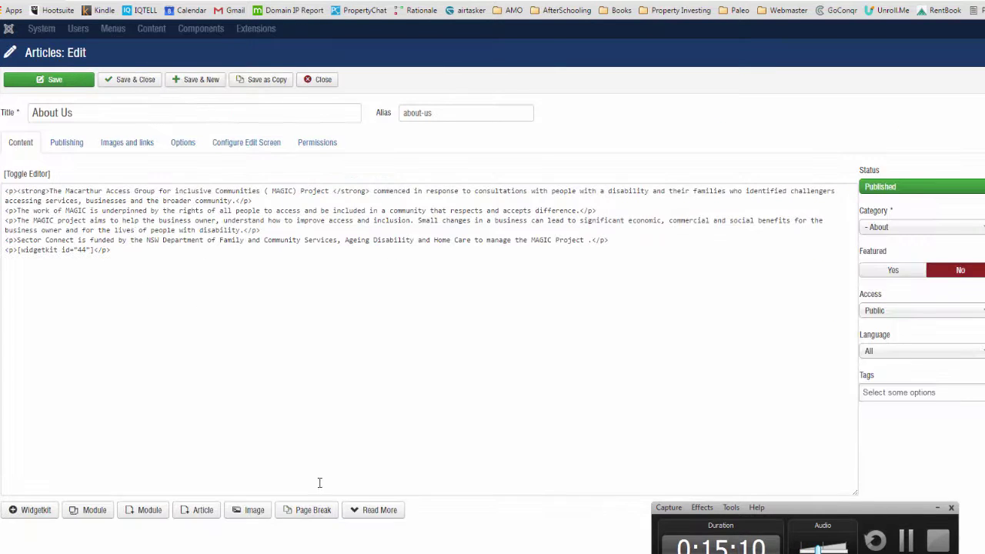
# - In the HTML source, replace [widgetkit id="44"] with [widgetkit id="46"] and save the article
pyautogui.click(38, 174)
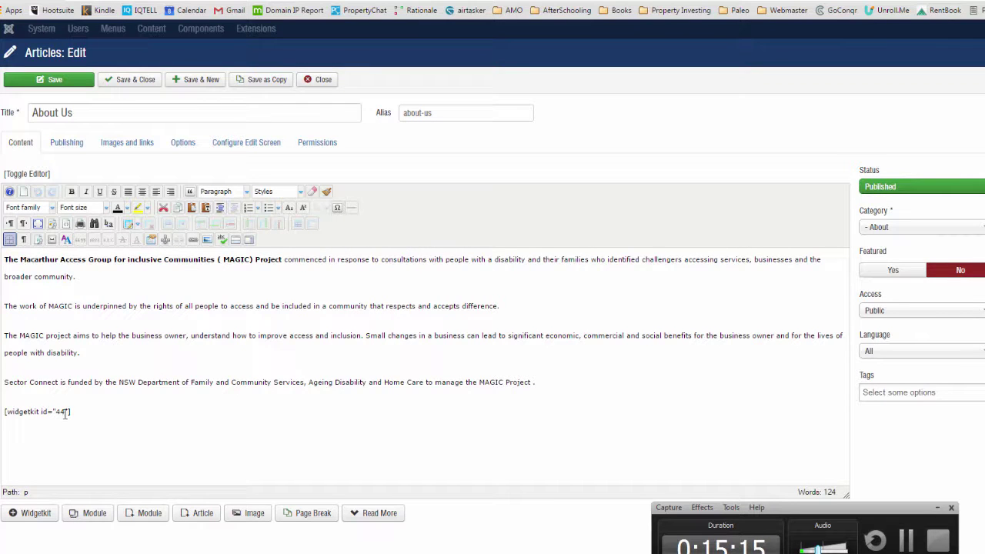
pyautogui.click(36, 175)
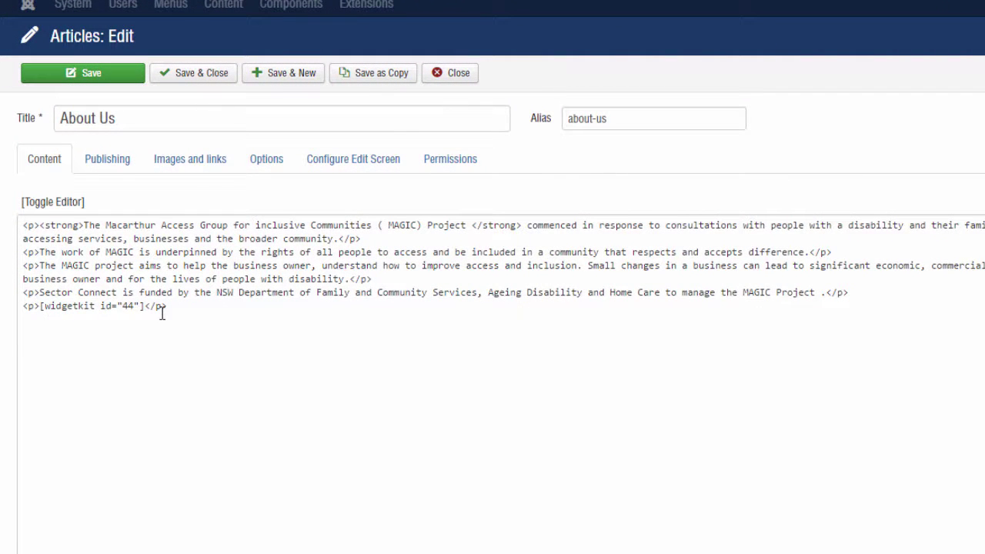
pyautogui.moveTo(144, 307); pyautogui.dragTo(40, 306)
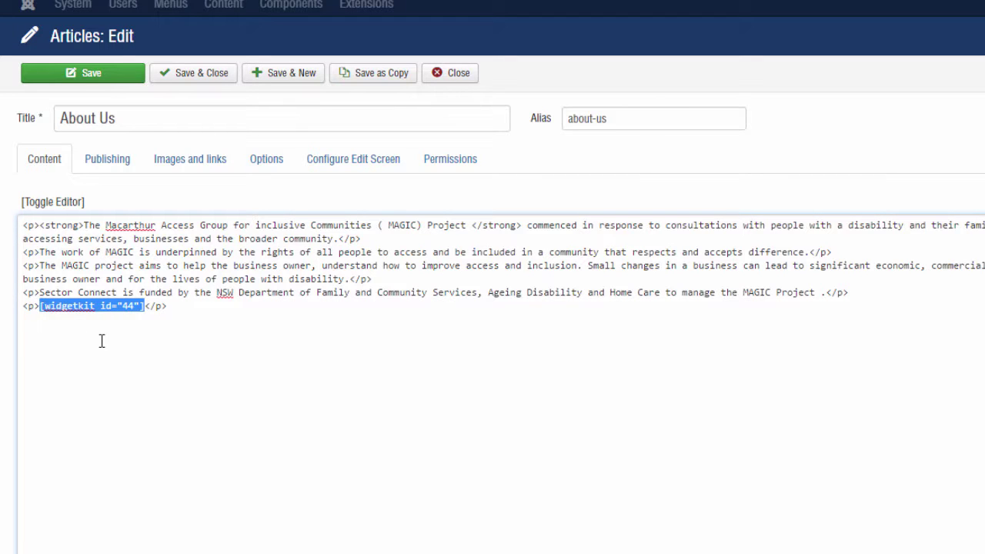
pyautogui.hotkey('ctrl', 'v')
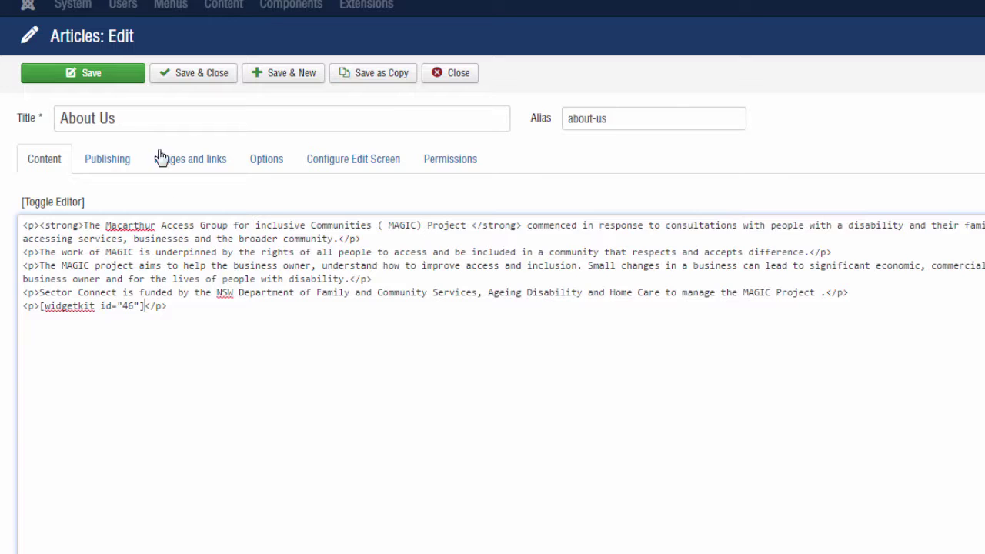
pyautogui.click(116, 83)
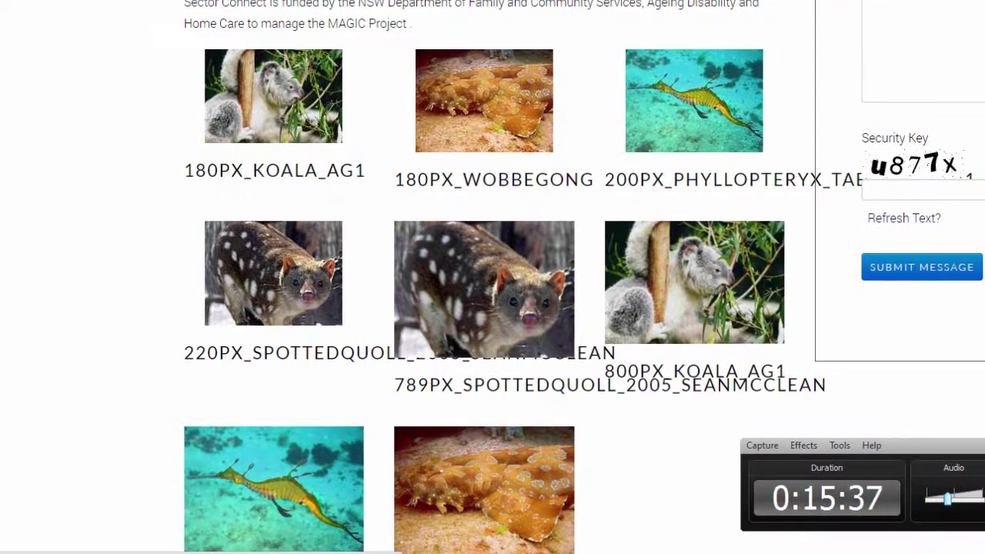
# - Reload the About Us front-end page to show the three-column animal image grid
pyautogui.press('F5')
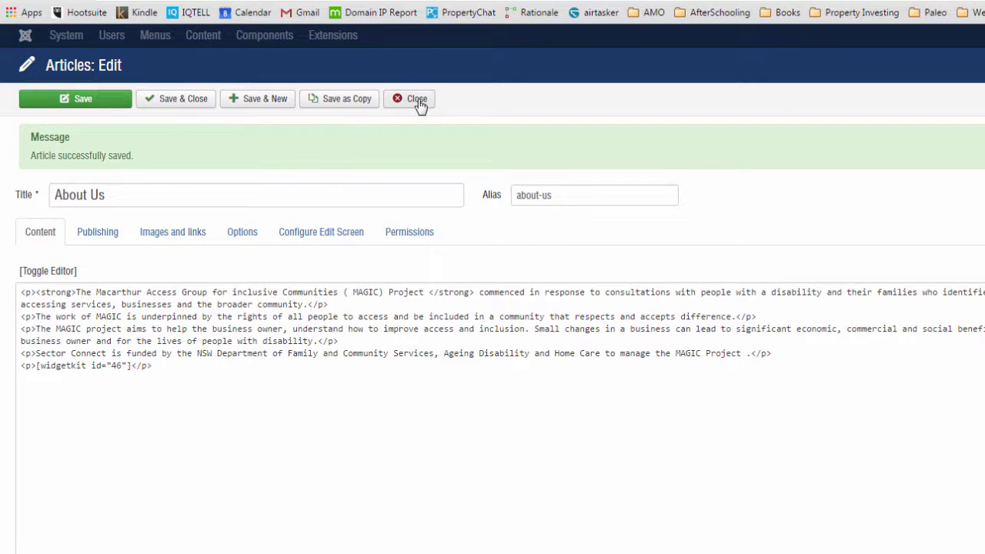
# - Close the article, open Test Layout in Components > Widgetkit, and view its Media settings
pyautogui.click(417, 100)
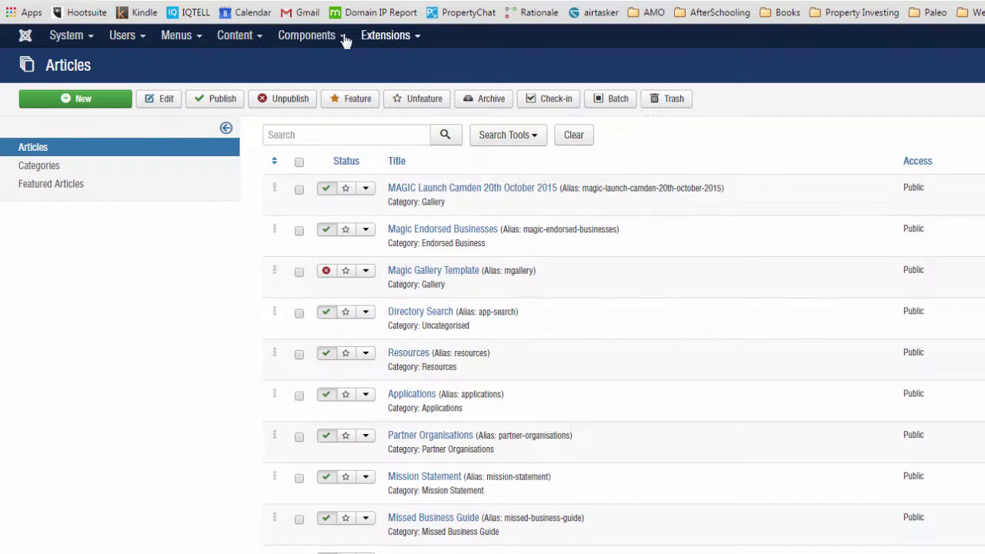
pyautogui.click(333, 39)
pyautogui.moveTo(324, 284)
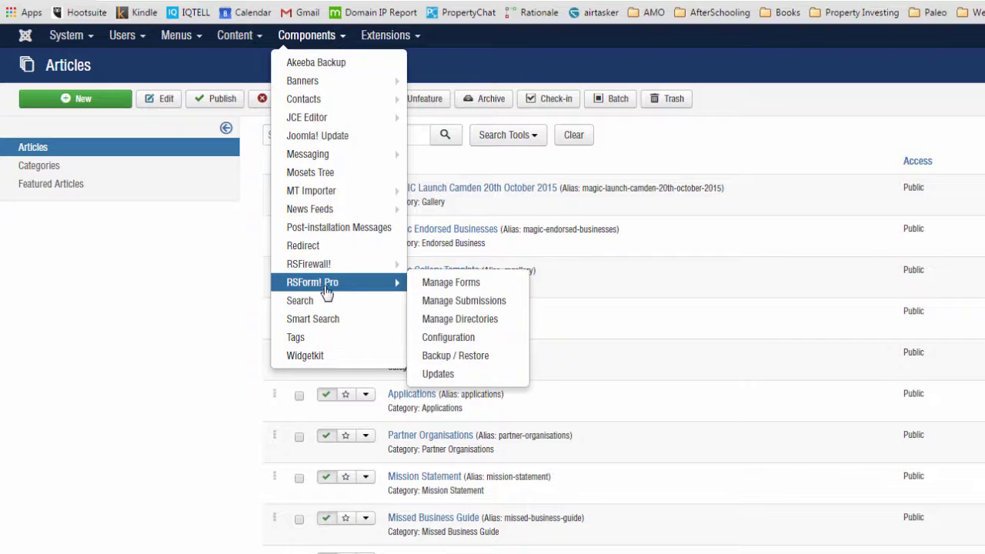
pyautogui.click(307, 355)
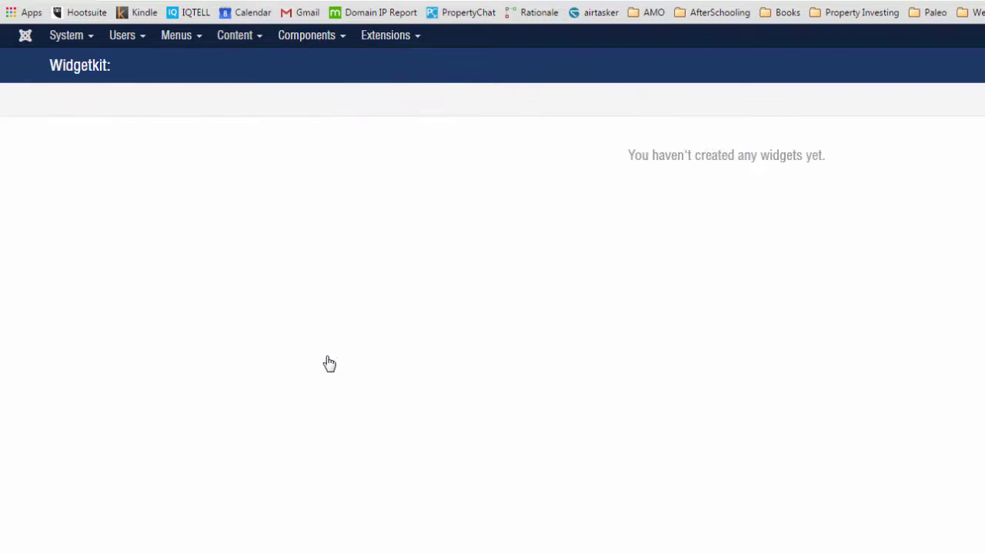
pyautogui.click(413, 437)
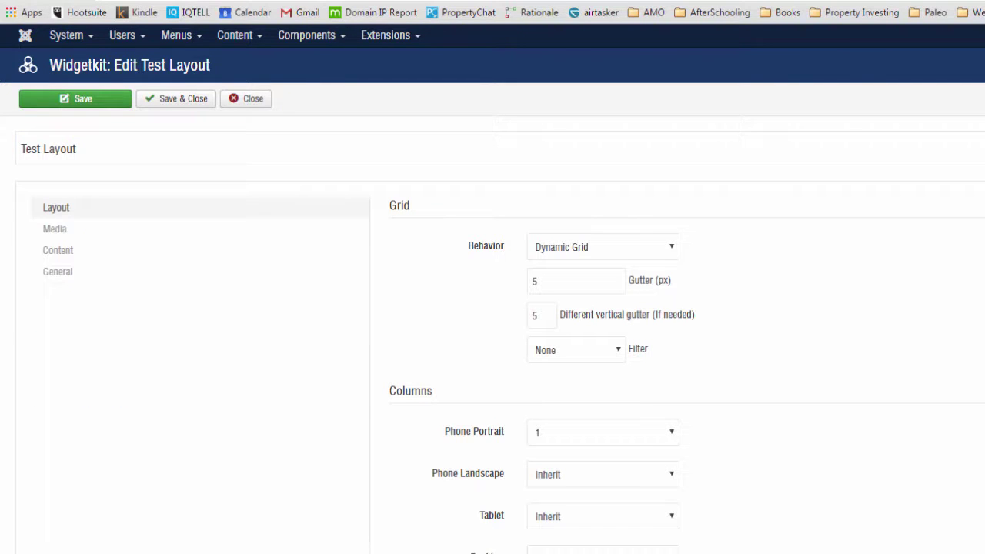
pyautogui.click(75, 230)
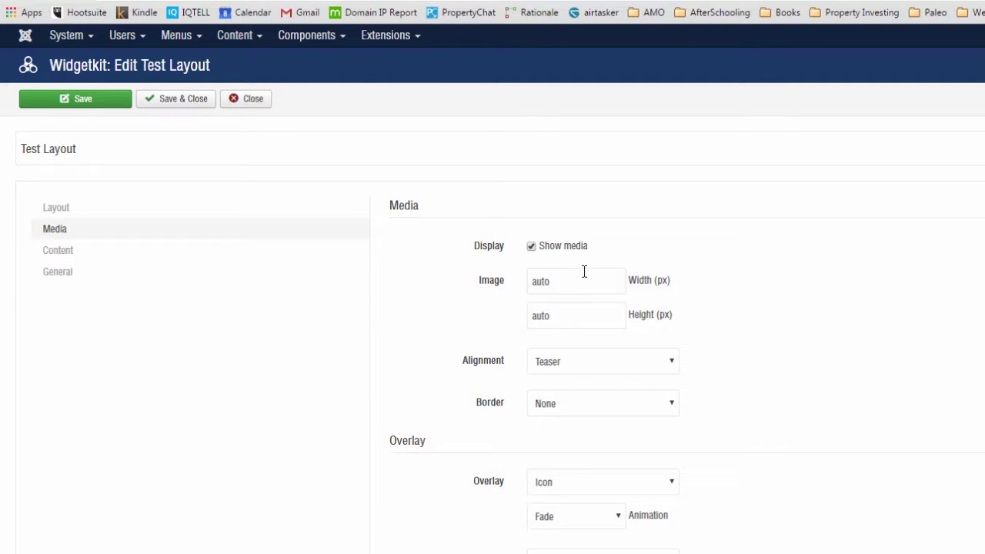
# - Change Test Layout's image width and height from auto to 500px each
pyautogui.doubleClick(542, 281)
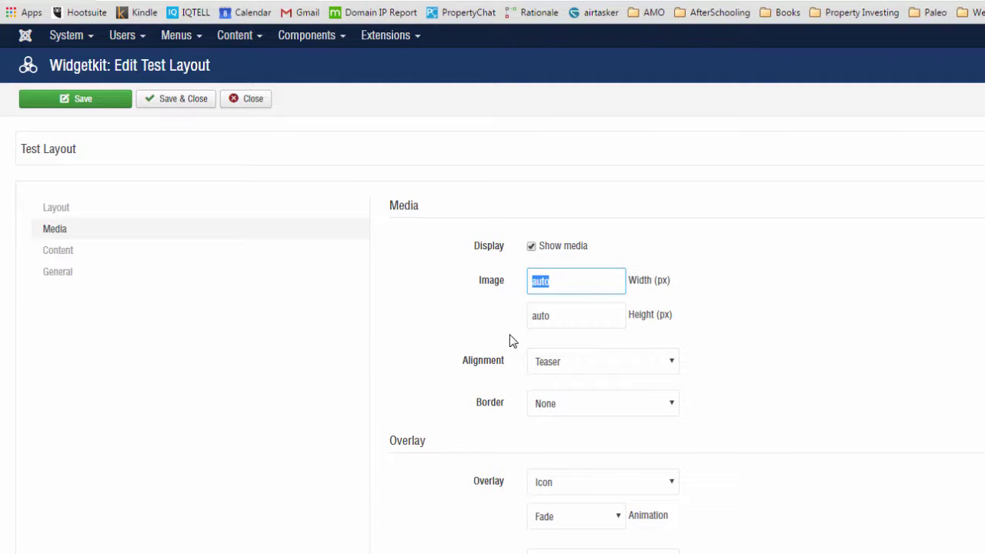
pyautogui.write('500')
pyautogui.press('Tab')
pyautogui.write('500')
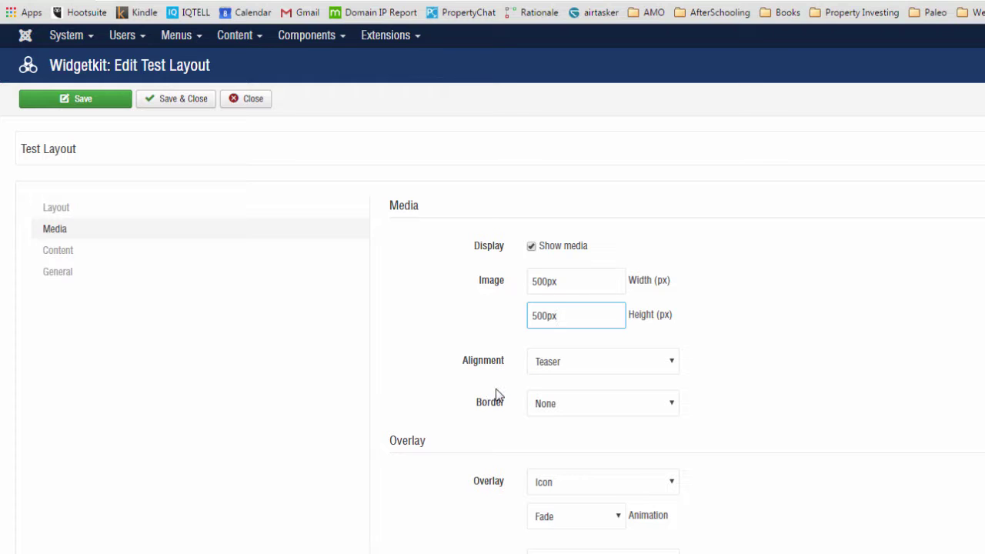
# - Set the Test Layout media border to Rounded instead of None and save the widget
pyautogui.click(676, 406)
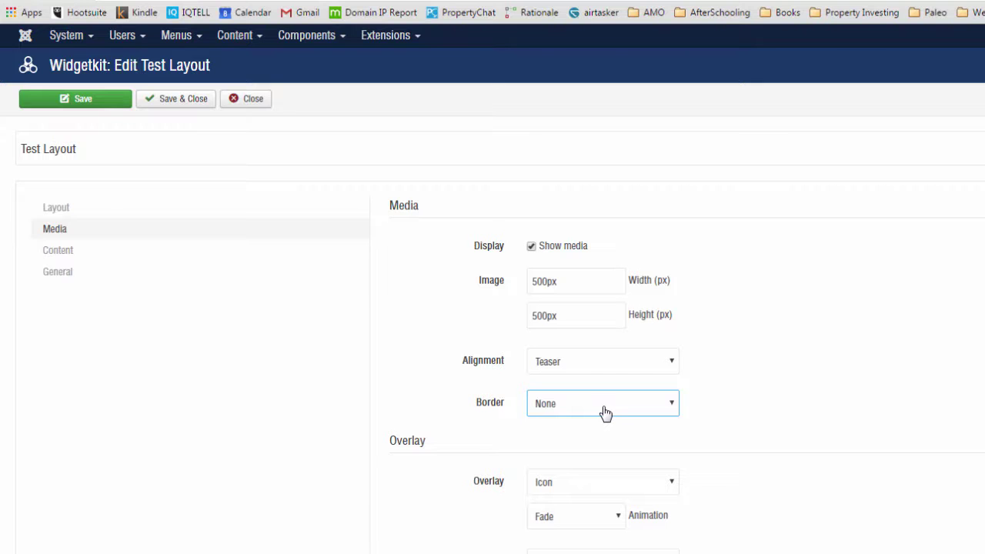
pyautogui.click(110, 100)
pyautogui.click(612, 412)
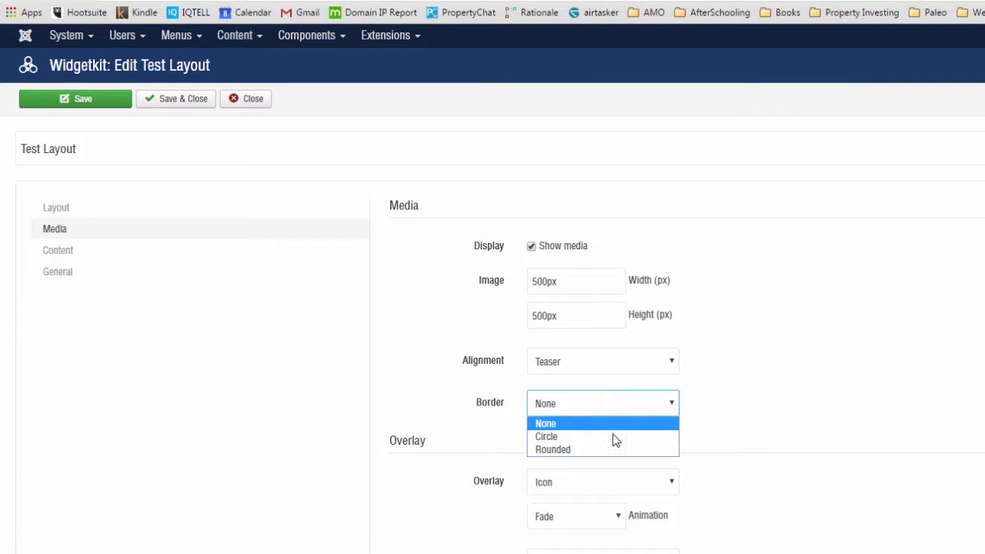
pyautogui.click(615, 439)
pyautogui.click(619, 413)
pyautogui.click(625, 452)
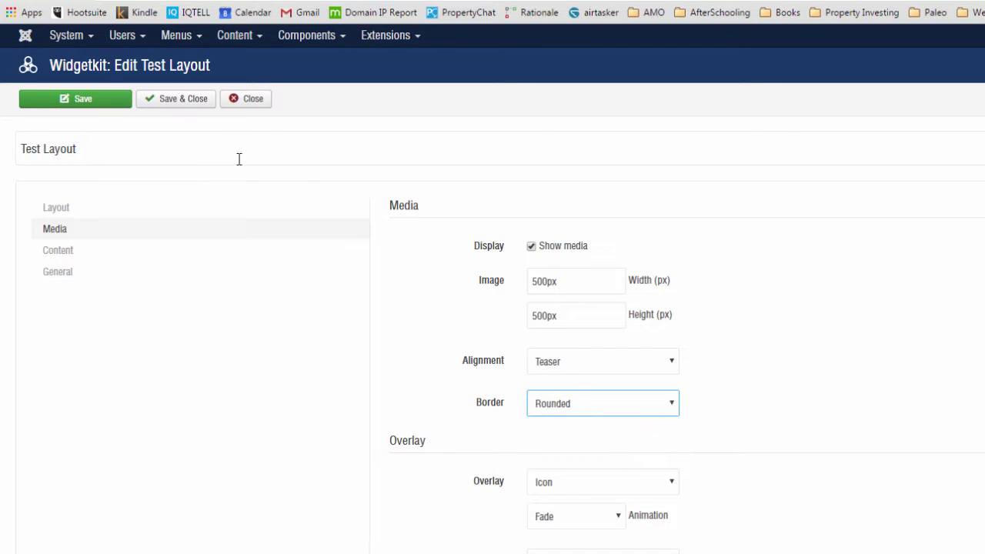
pyautogui.click(119, 104)
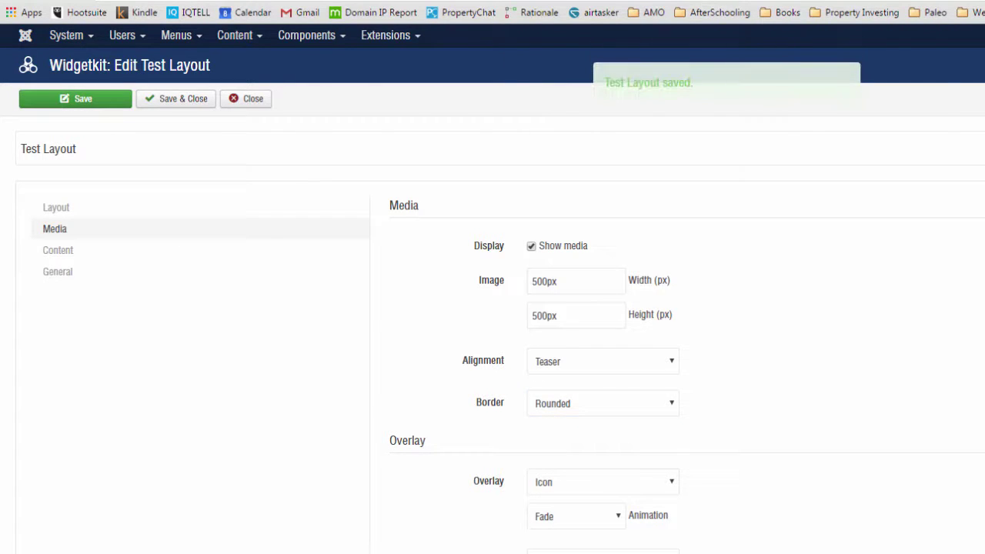
# - Reload the About Us page to check the rounded images, then return to the widget
pyautogui.hotkey('ctrl', 'Tab')
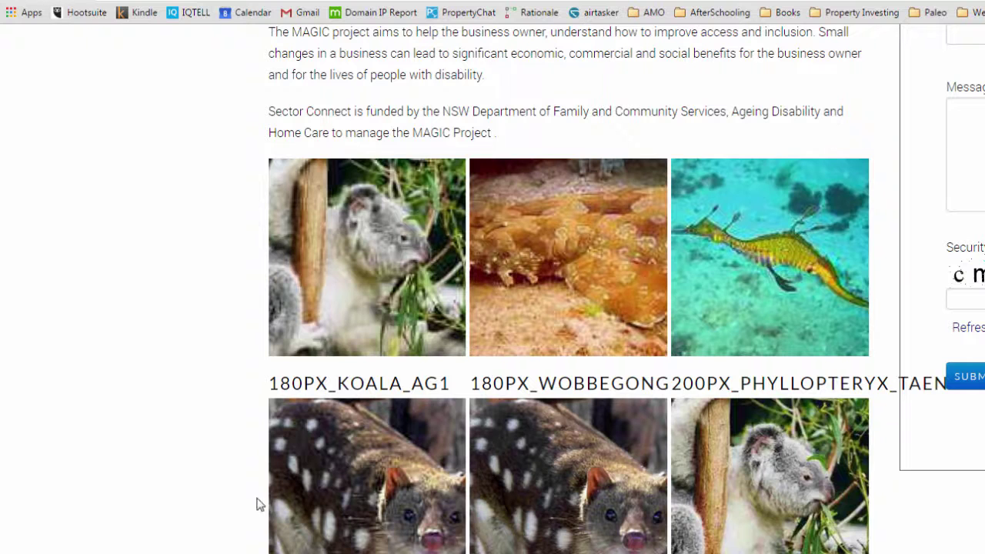
pyautogui.press('F5')
pyautogui.hotkey('ctrl', 'Tab')
# - Switch the border to Circle, save, and reload About Us to see circular images
pyautogui.click(635, 412)
pyautogui.click(624, 437)
pyautogui.click(94, 103)
pyautogui.hotkey('ctrl', 'Tab')
pyautogui.press('F5')
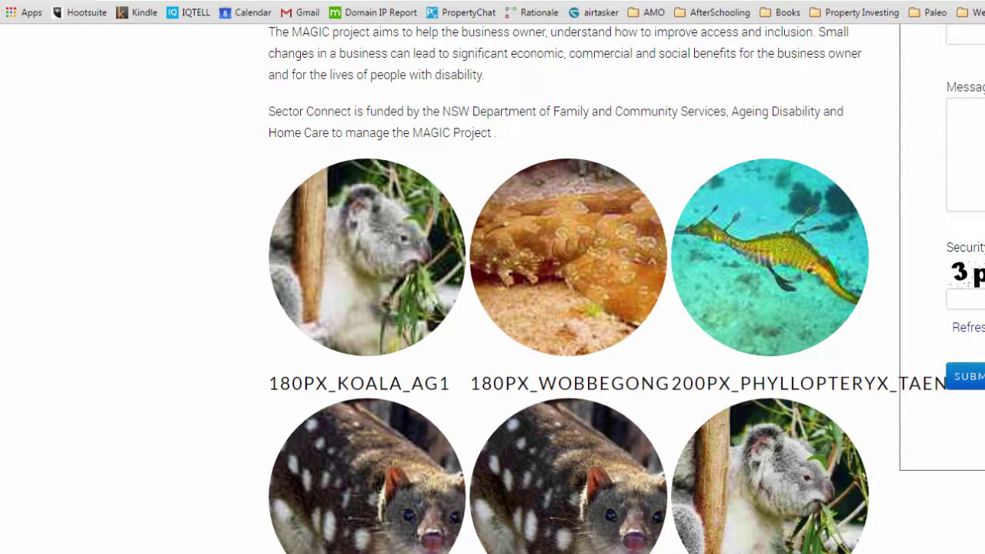
pyautogui.hotkey('ctrl', 'Tab')
# - Keep alignment as Teaser, set the border back to None, and save the widget
pyautogui.click(651, 365)
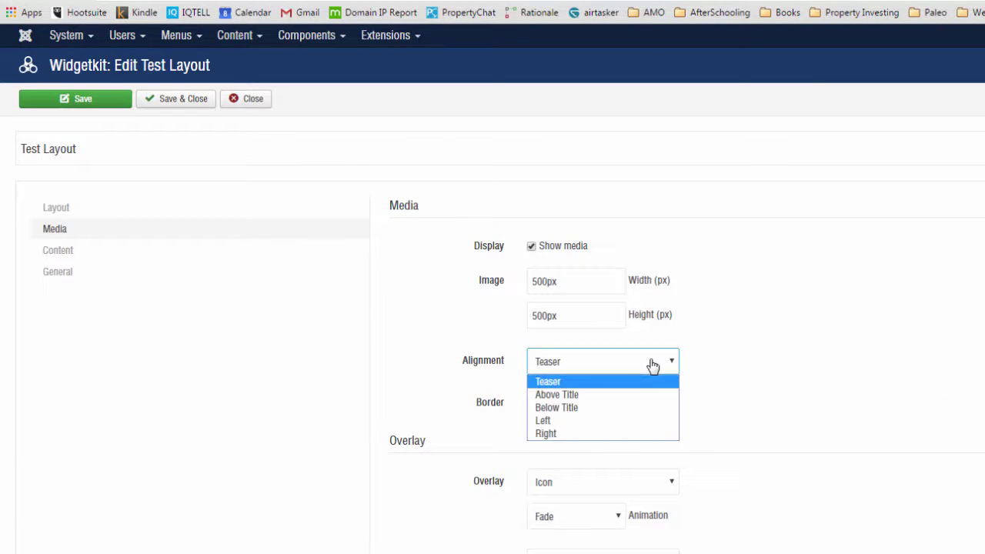
pyautogui.click(651, 364)
pyautogui.click(653, 404)
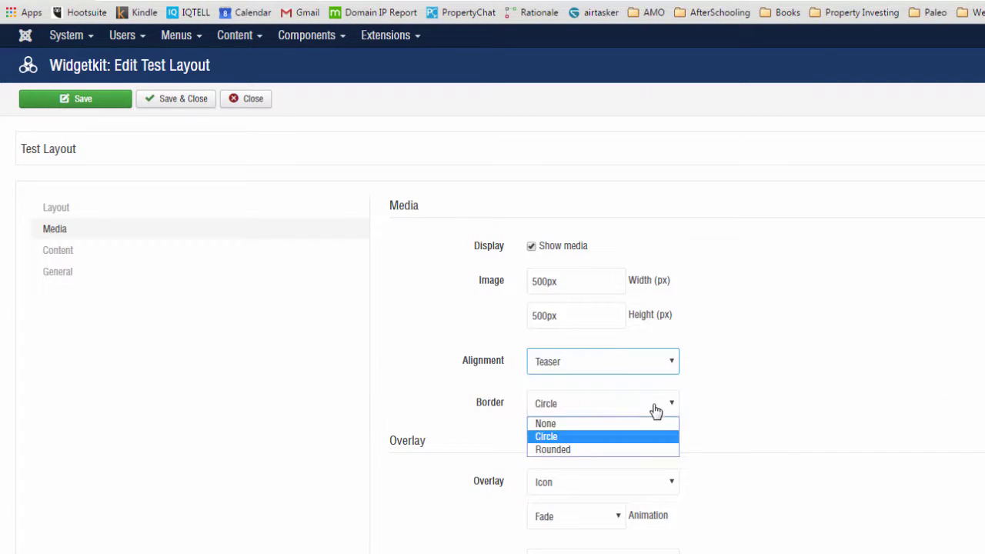
pyautogui.click(637, 424)
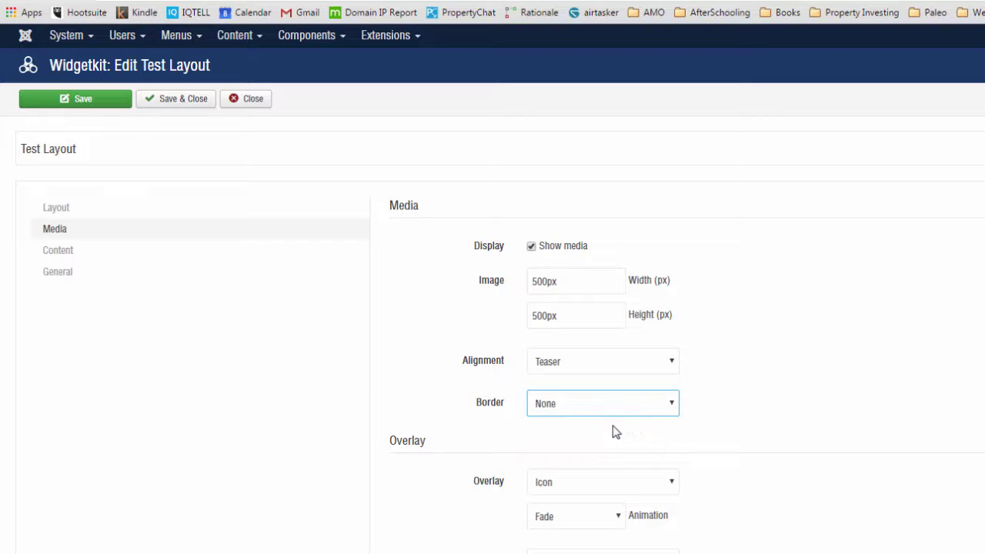
pyautogui.click(90, 110)
# - Check the About Us page, selecting then deselecting the 180PX_KOALA_AG1 caption text
pyautogui.hotkey('ctrl', 'Tab')
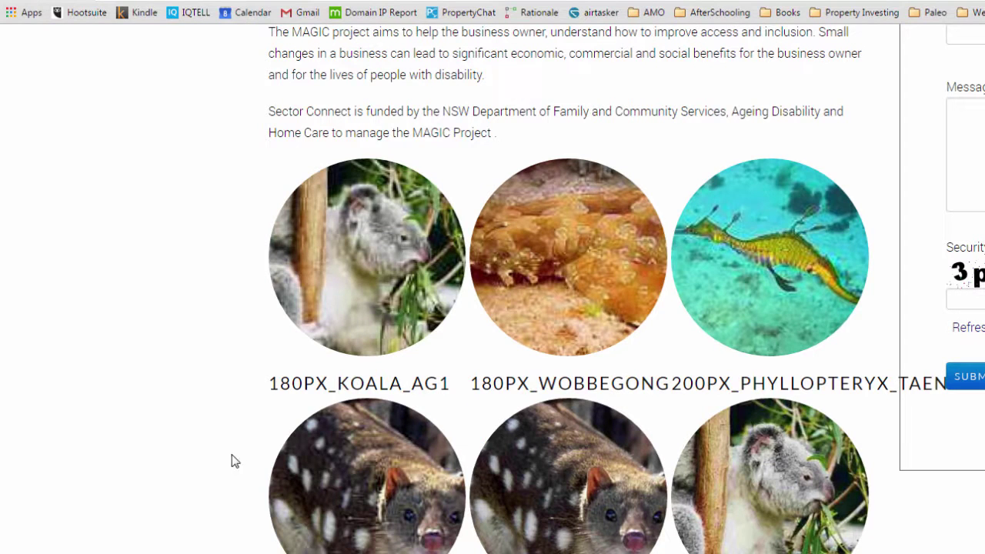
pyautogui.moveTo(270, 388); pyautogui.dragTo(657, 385)
pyautogui.click(544, 385)
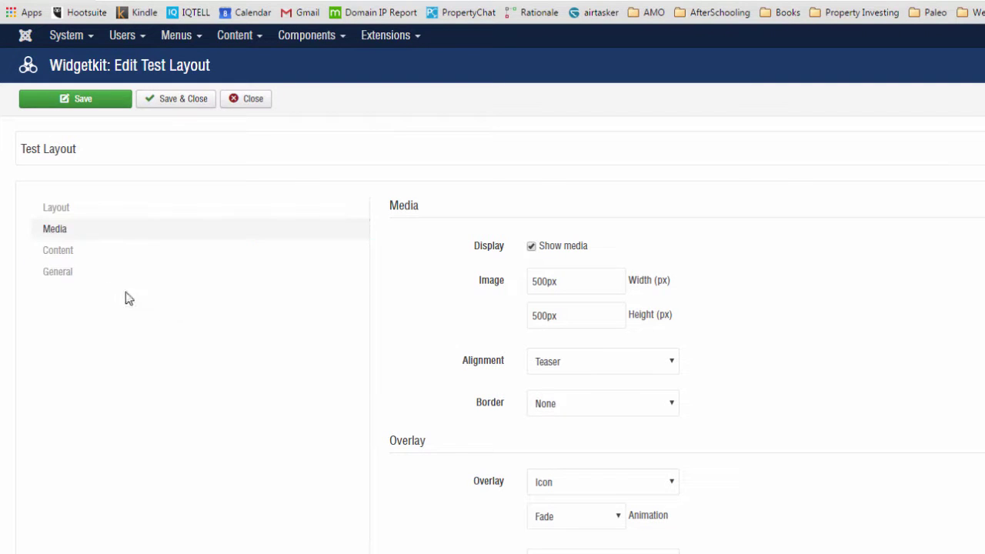
# - Uncheck Show title in Content settings, save, and reload the About Us page
pyautogui.click(101, 252)
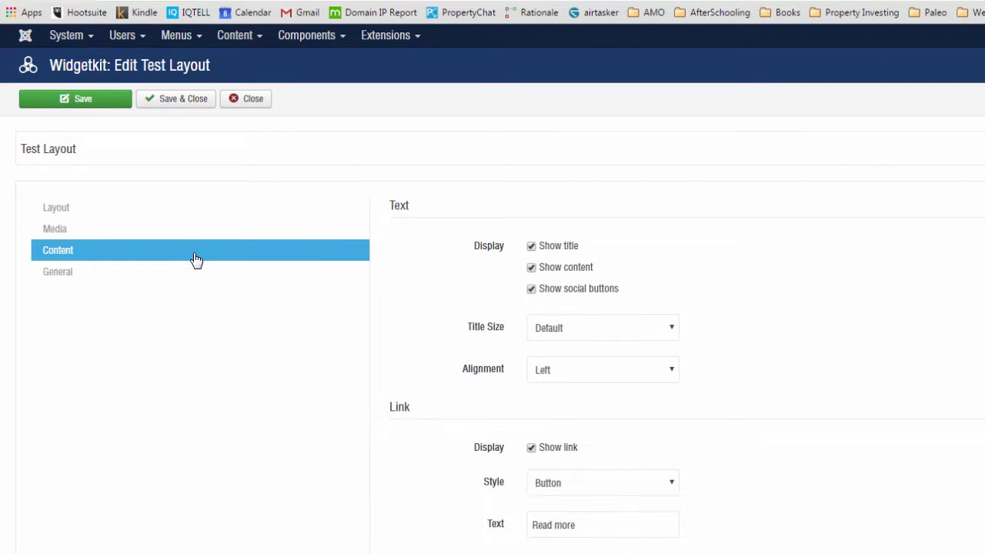
pyautogui.click(531, 248)
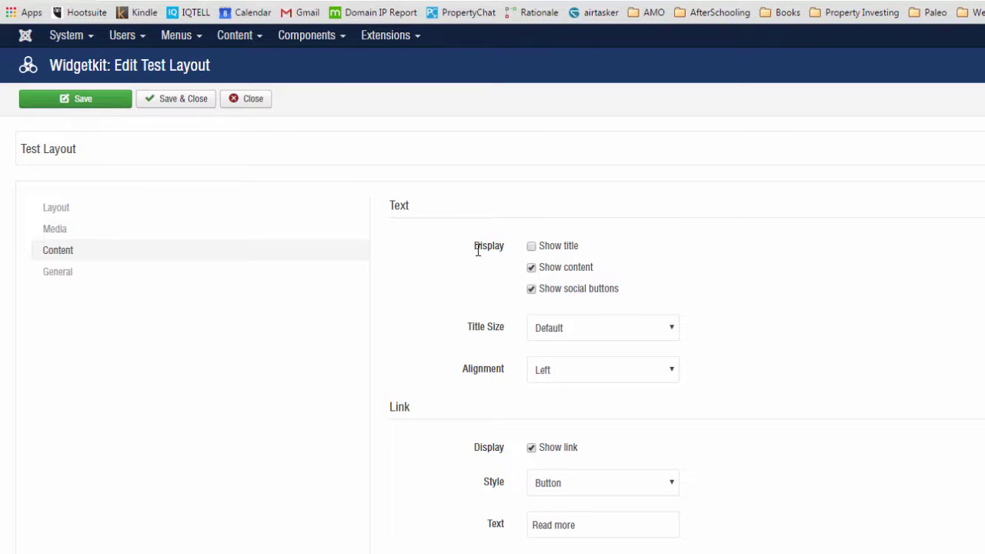
pyautogui.click(123, 104)
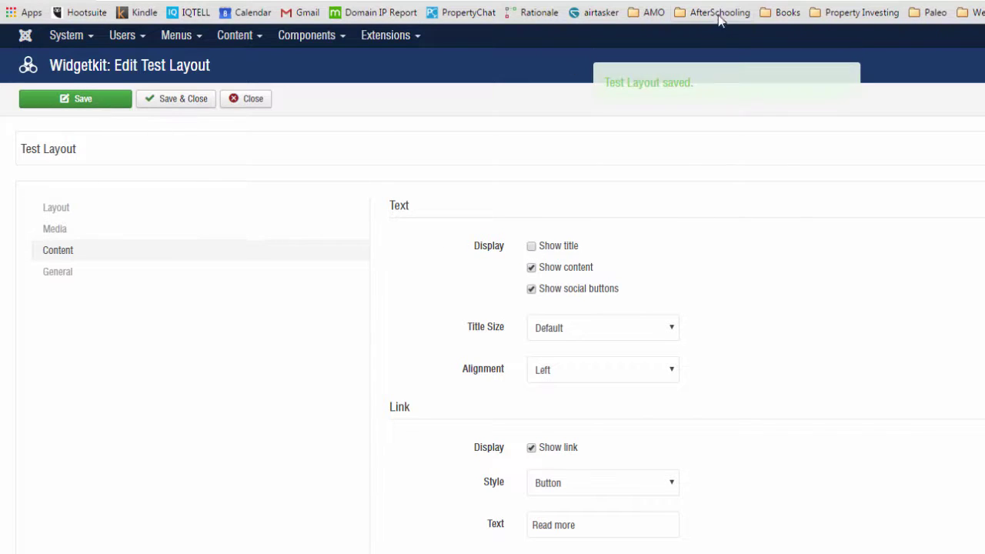
pyautogui.hotkey('ctrl', 'Tab')
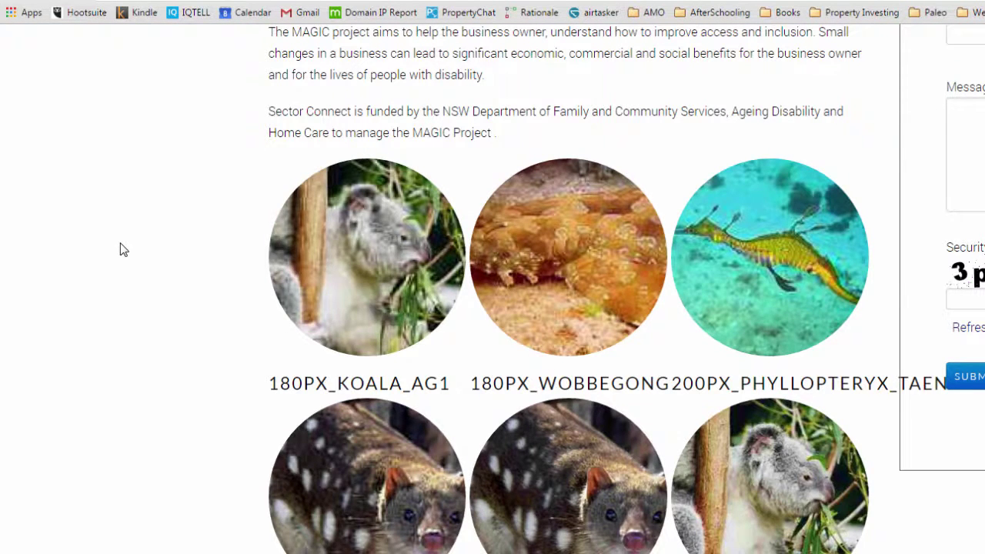
pyautogui.press('F5')
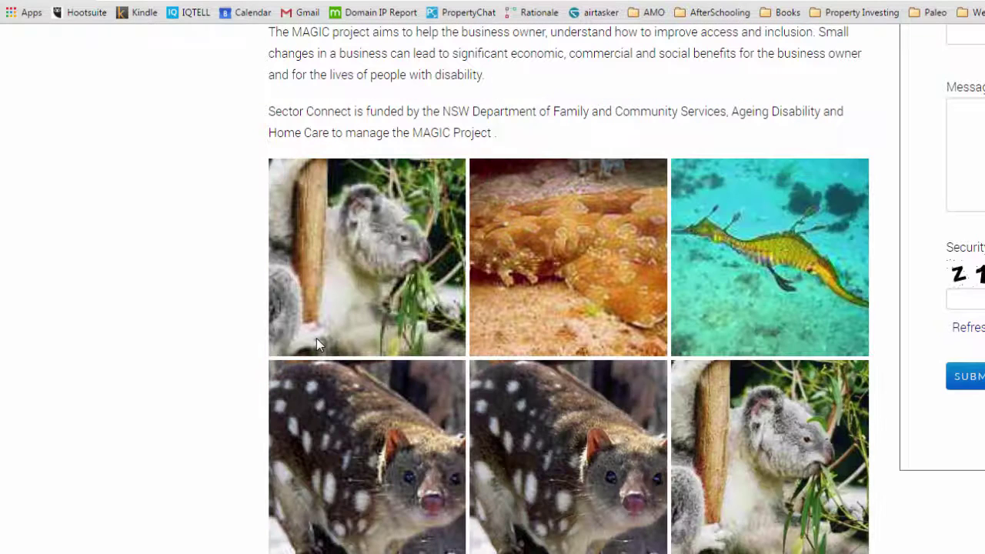